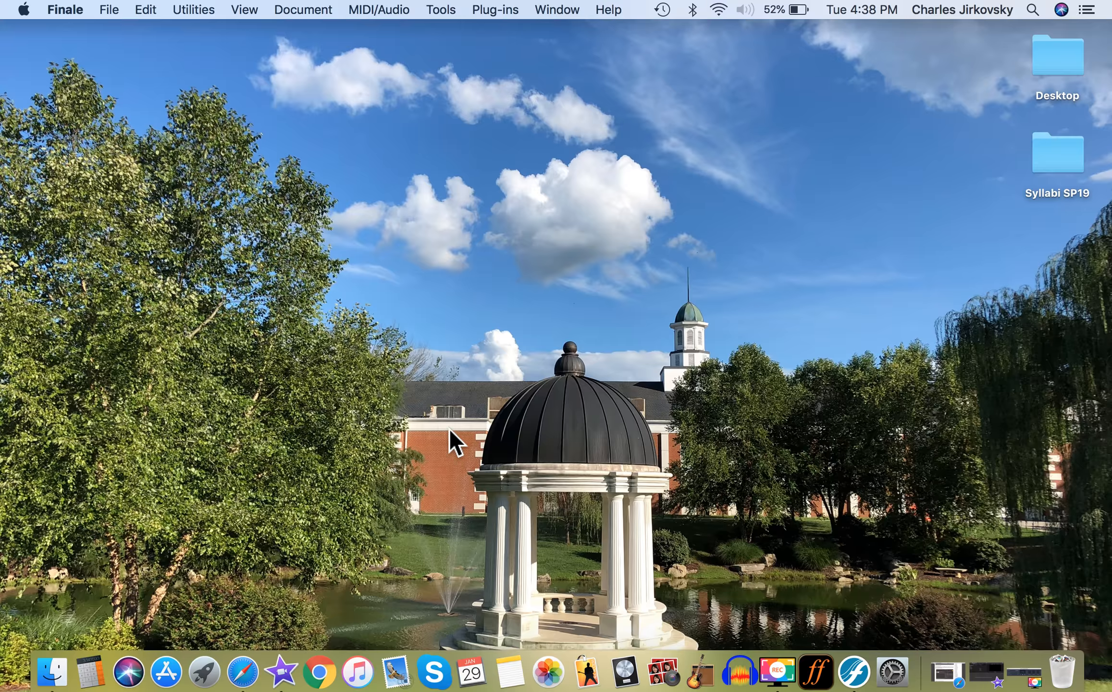
# Start a new score with the setup wizard, using Create New Ensemble and the Handwritten Style document style.
pyautogui.click(111, 15)
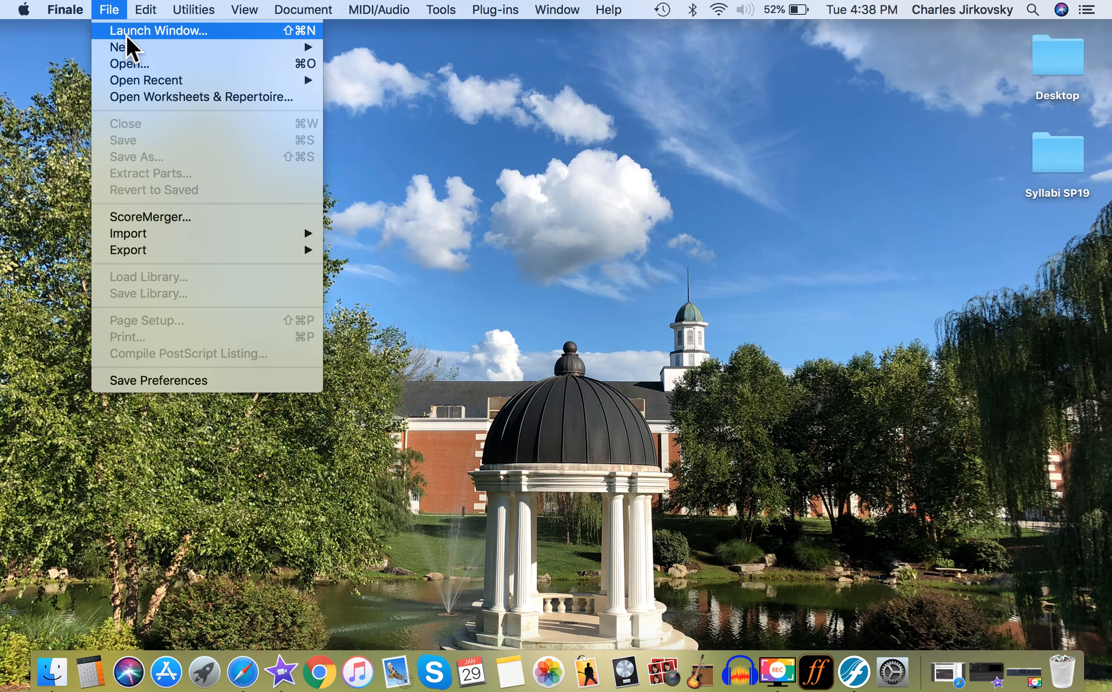
pyautogui.click(126, 36)
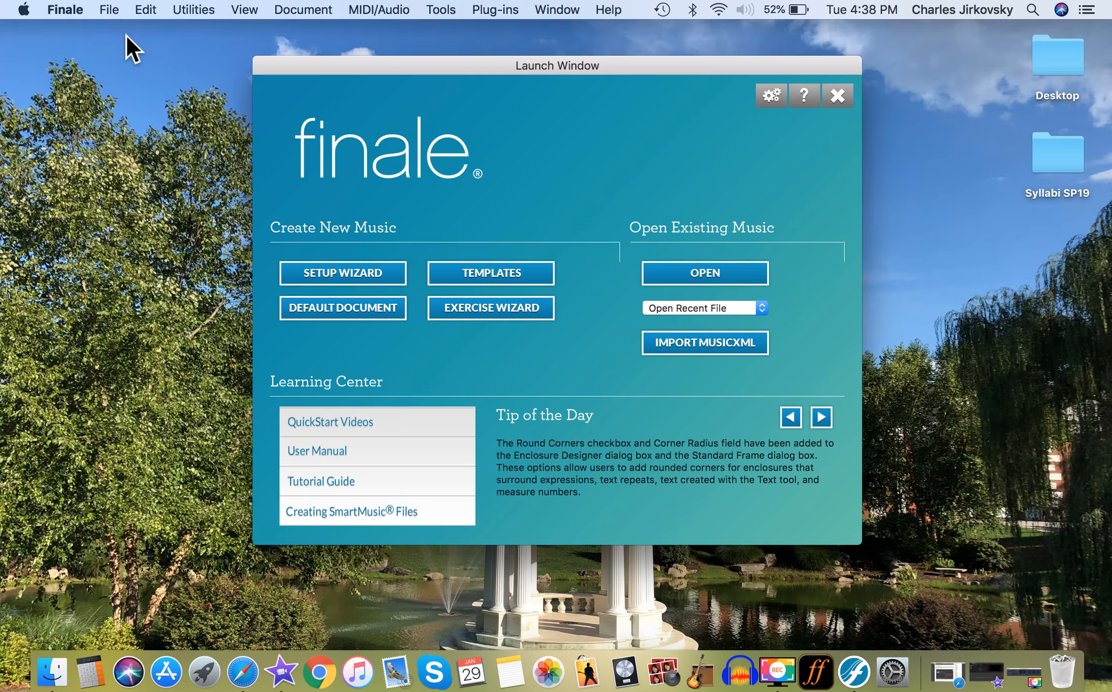
pyautogui.click(339, 275)
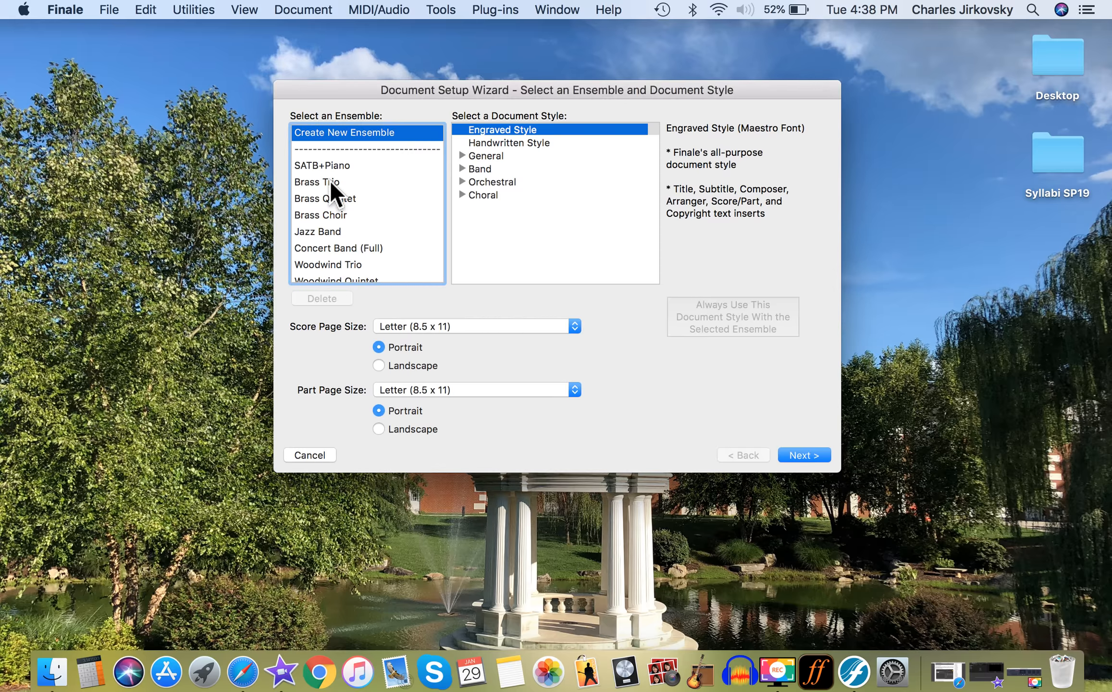
pyautogui.scroll(-5, 331, 184)
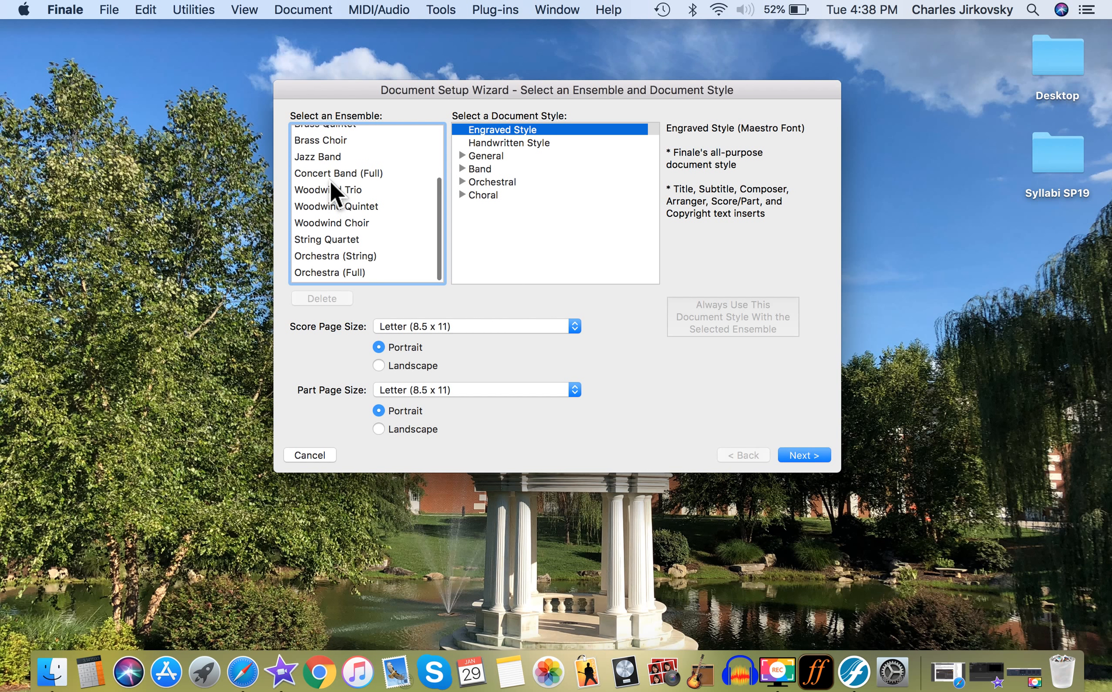
pyautogui.scroll(5, 329, 179)
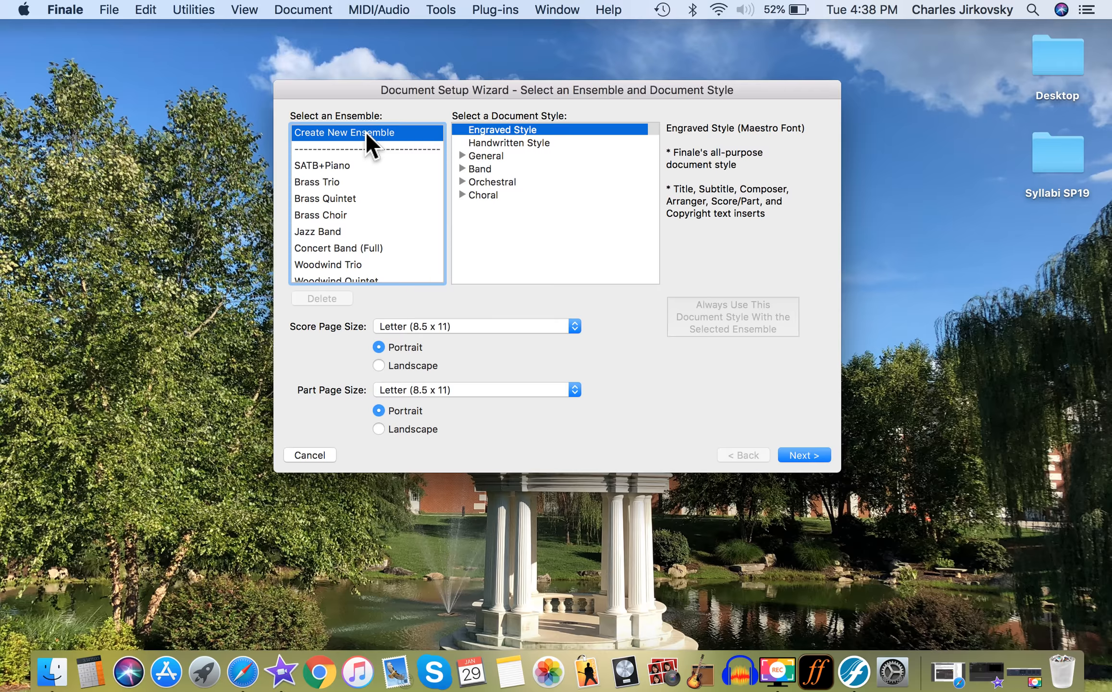
pyautogui.click(530, 142)
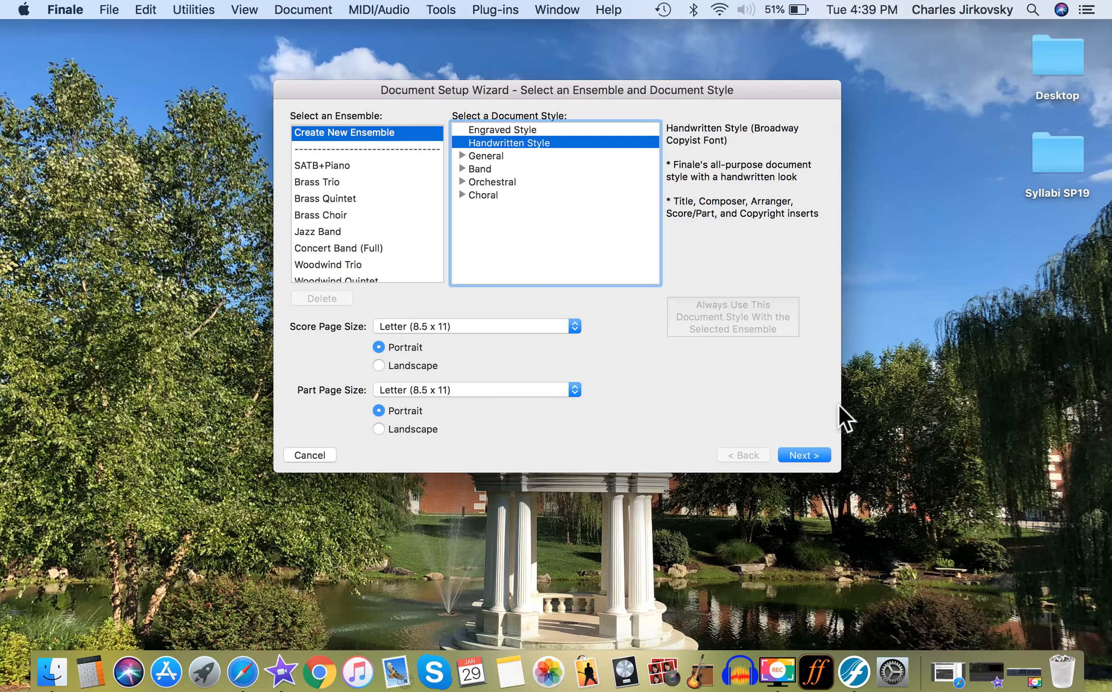
pyautogui.click(808, 455)
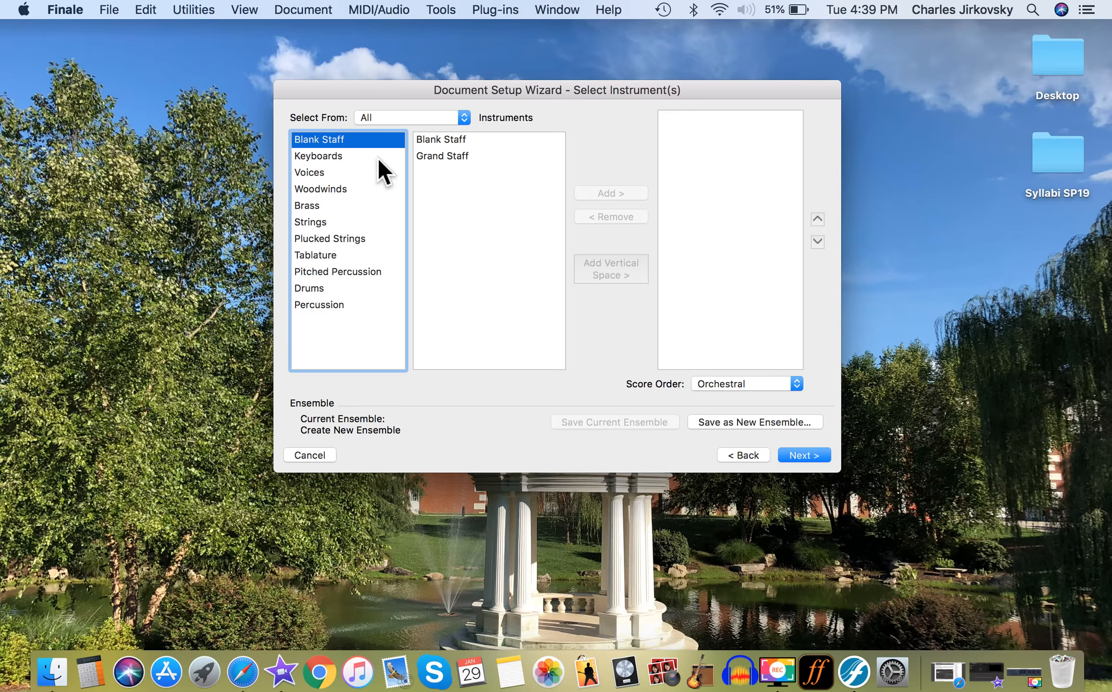
# Add one Blank Staff as the score's instrument and continue to the score information.
pyautogui.click(441, 138)
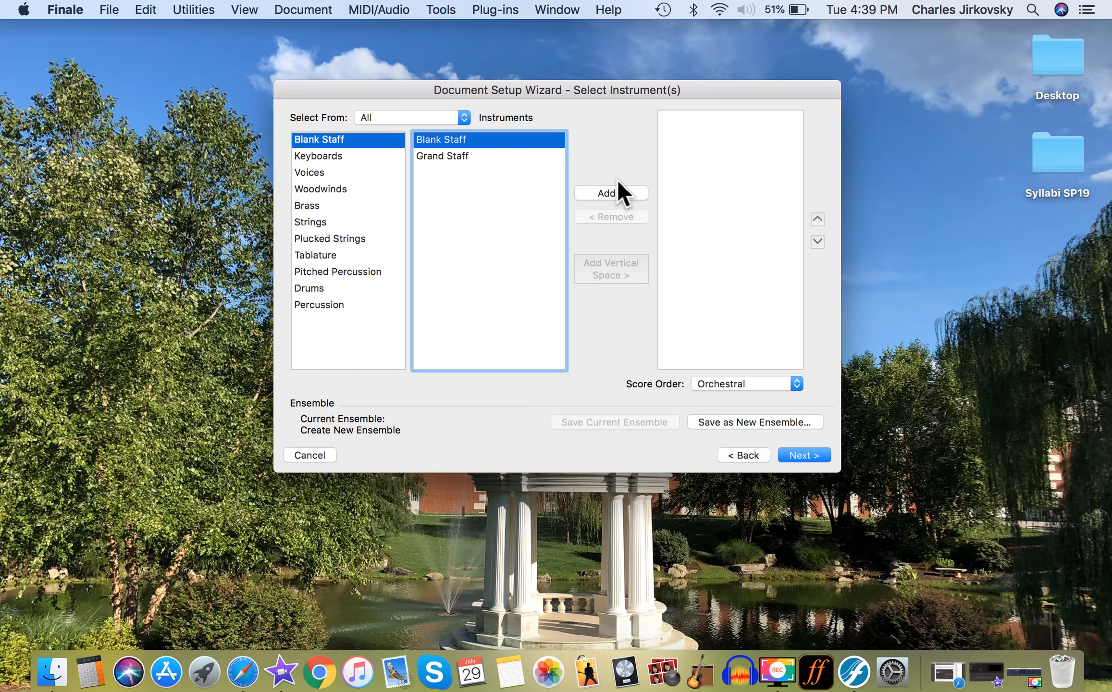
pyautogui.click(613, 194)
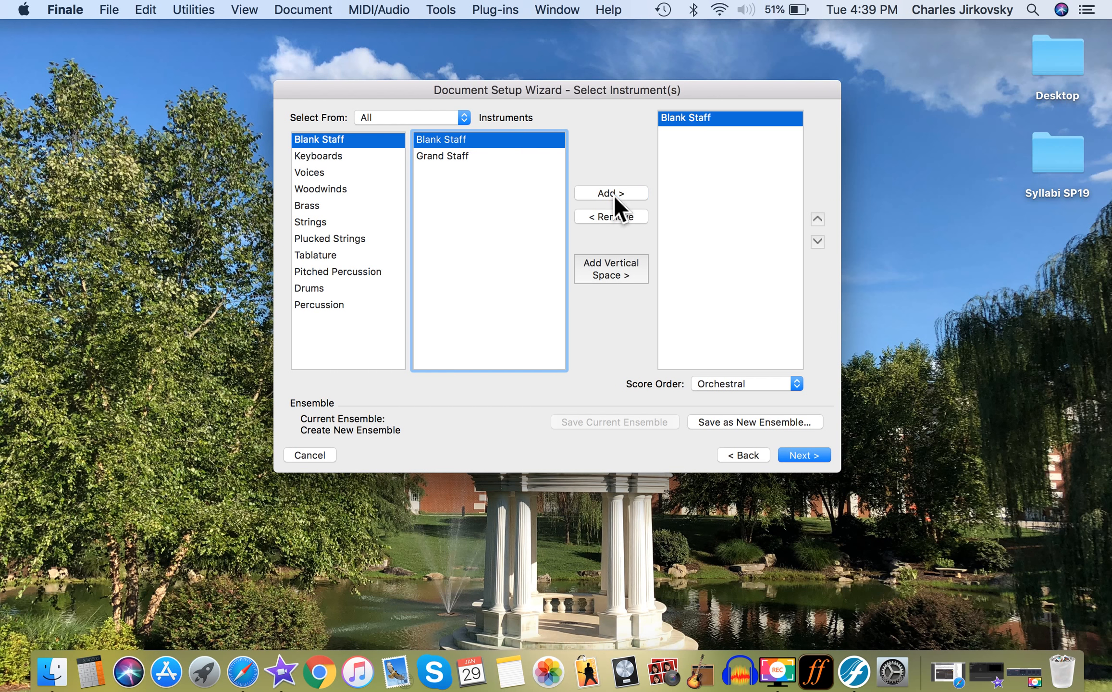
pyautogui.click(820, 457)
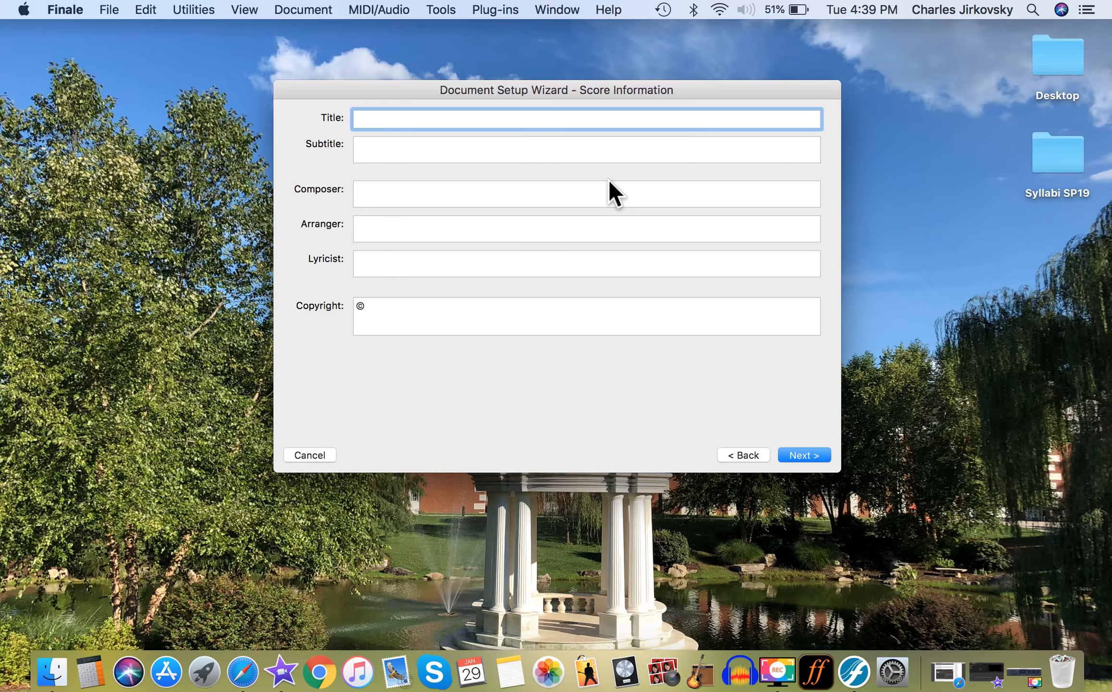
# Enter "Footprints" as the score's title and "Wayne Shorter" as its composer.
pyautogui.write('Footprints')
pyautogui.click(556, 206)
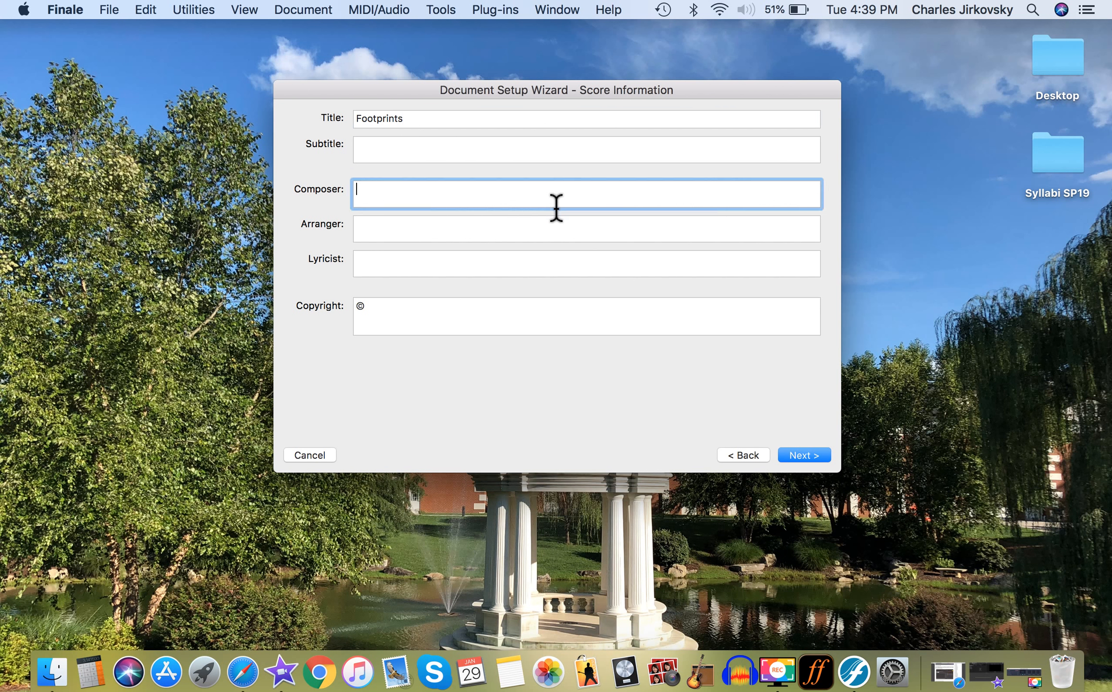
pyautogui.write('Wayne Shorter')
# Enter the arranger's full name in the score information.
pyautogui.click(563, 245)
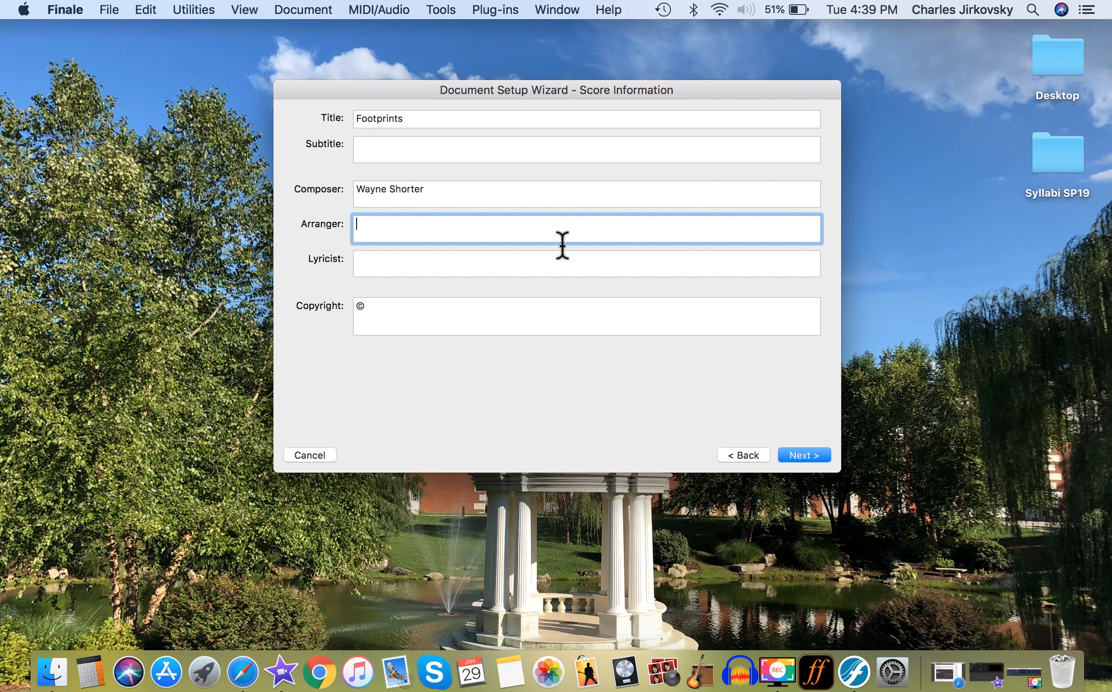
pyautogui.write('Charles Jirkovsky')
# Make the beginning of the copyright notice read "Copyright © 1967 MIYAKO MUSIC".
pyautogui.click(474, 312)
pyautogui.press('Left')
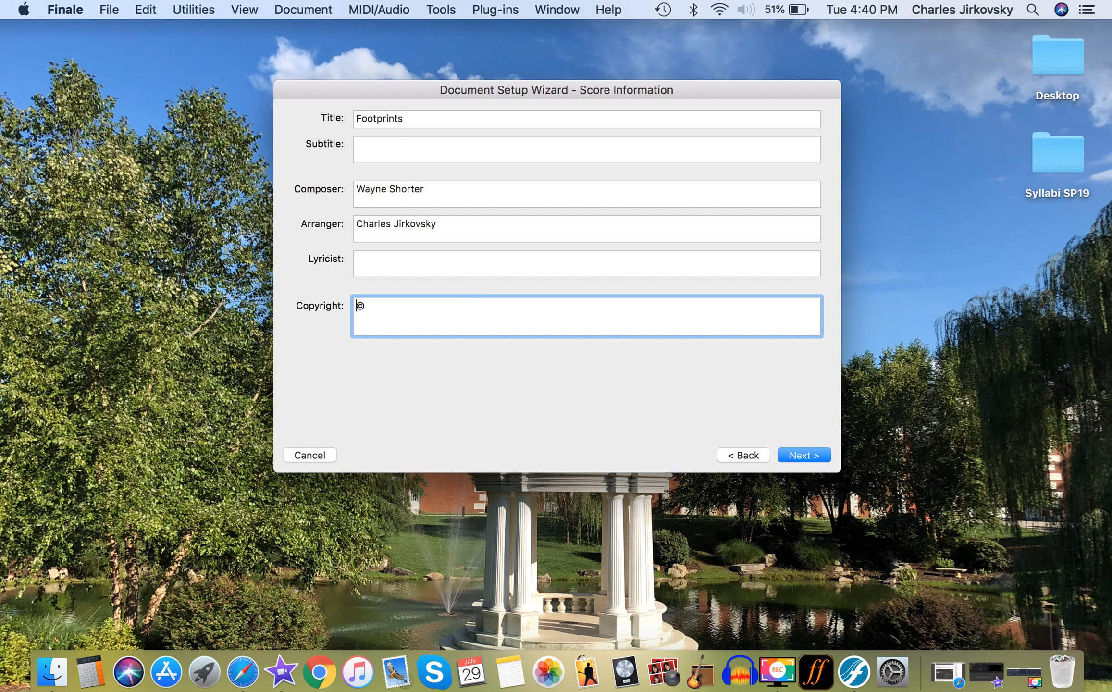
pyautogui.write('Copyright ©')
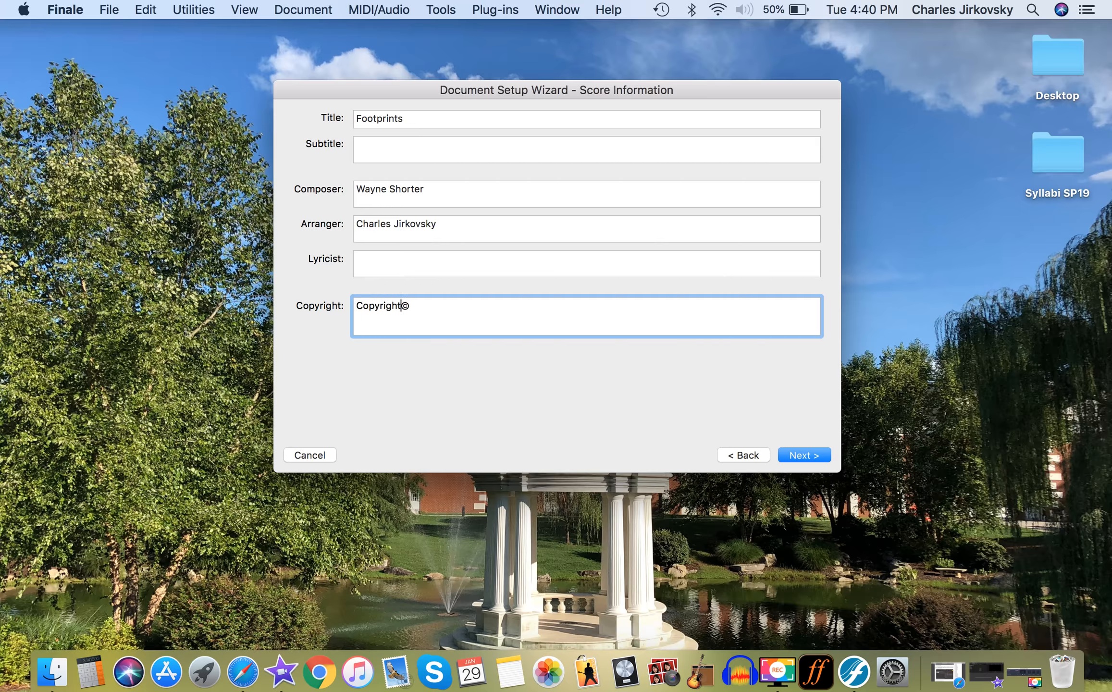
pyautogui.write('1967')
pyautogui.press('Left')
pyautogui.press('Left')
pyautogui.press('Left')
pyautogui.press('Left')
pyautogui.press('Right')
pyautogui.press('Right')
pyautogui.press('Right')
pyautogui.press('Right')
pyautogui.write('MIYAKO MUSIC')
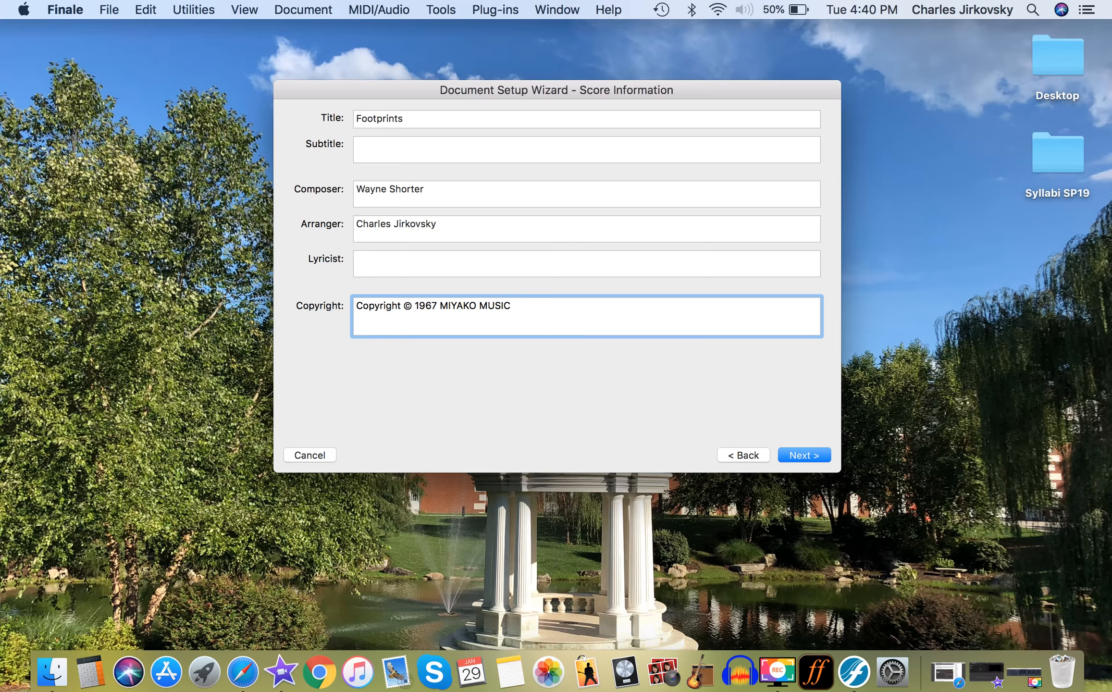
pyautogui.write(' Copyright renewed')
# Append "Copyright Renewed All Rights" to the copyright notice.
pyautogui.press('Left')
pyautogui.press('Left')
pyautogui.press('Left')
pyautogui.press('Left')
pyautogui.press('Left')
pyautogui.press('Left')
pyautogui.press('BackSpace')
pyautogui.write('R')
pyautogui.press('Right')
pyautogui.press('Right')
pyautogui.press('Right')
pyautogui.press('Right')
pyautogui.press('Right')
pyautogui.press('Right')
pyautogui.write('All Rig')
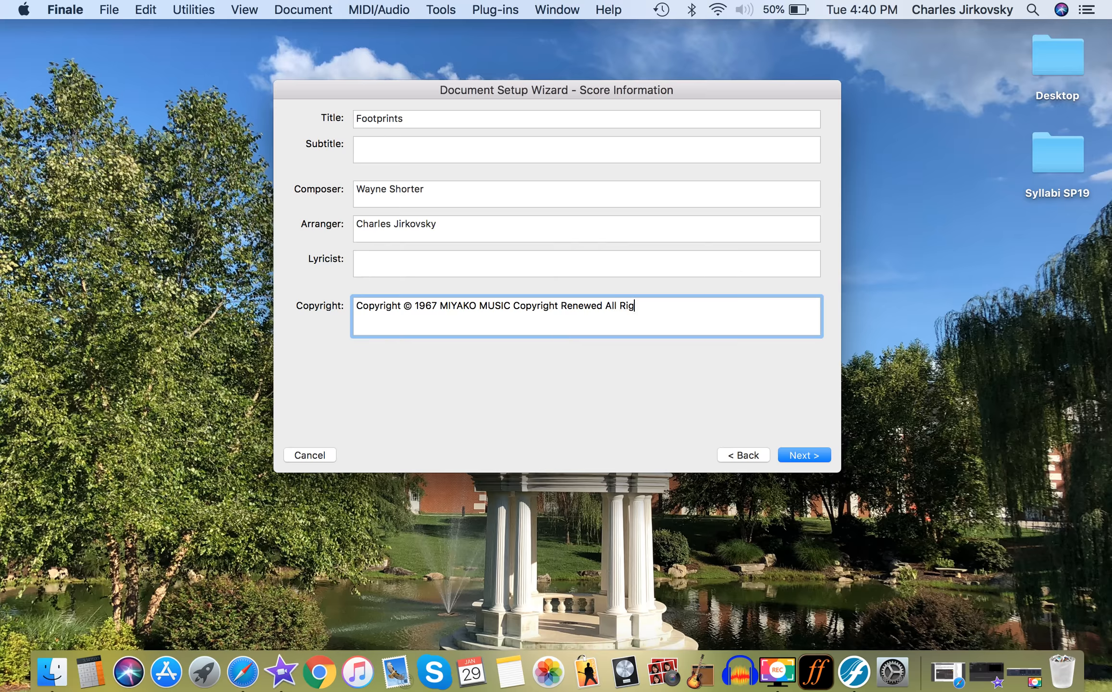
pyautogui.write('hts Administered by IRVING MU')
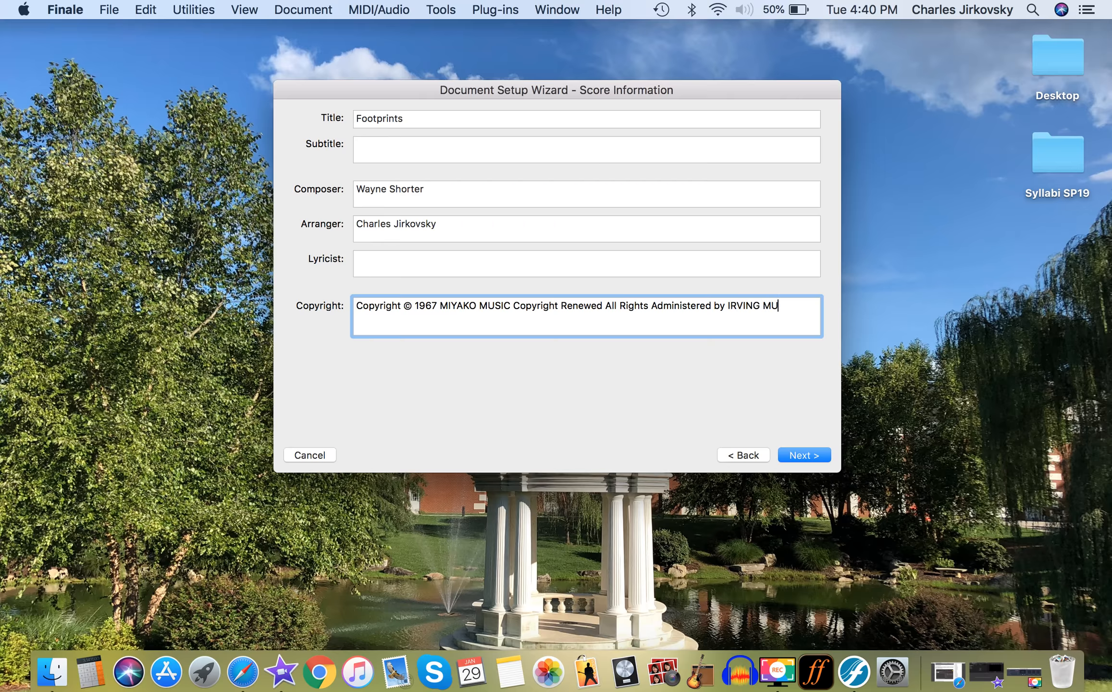
pyautogui.write('SIC, INC.')
# Complete the copyright notice with "Administered by IRVING MUSIC, INC." and continue to the score settings.
pyautogui.click(807, 453)
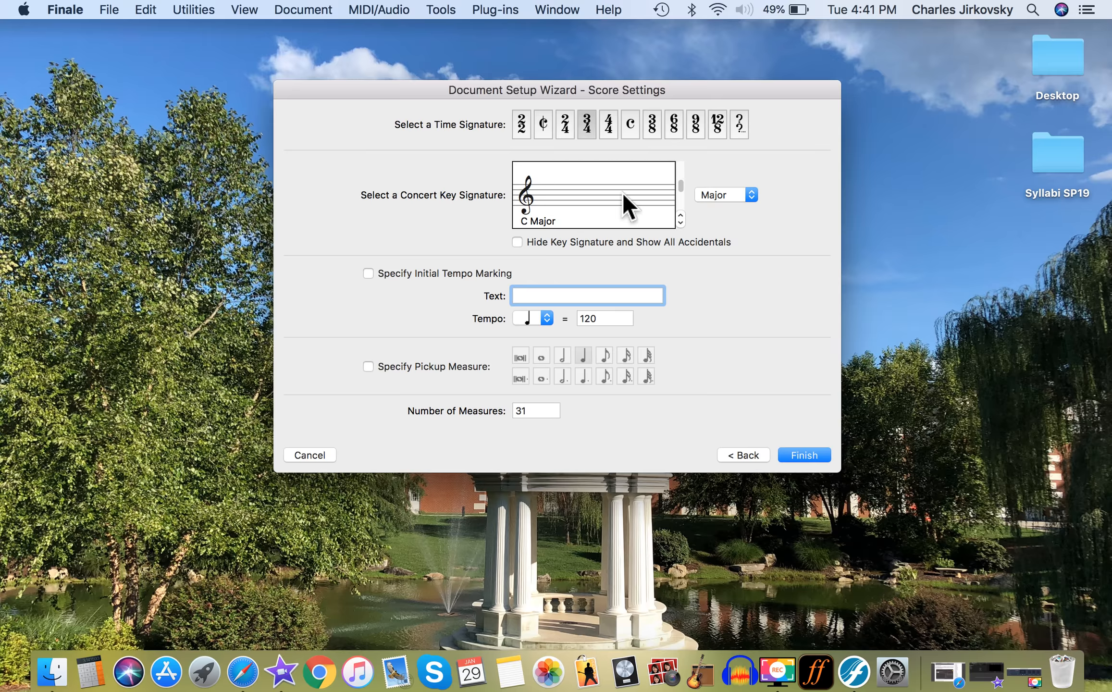
pyautogui.click(681, 216)
pyautogui.click(681, 216)
pyautogui.click(680, 216)
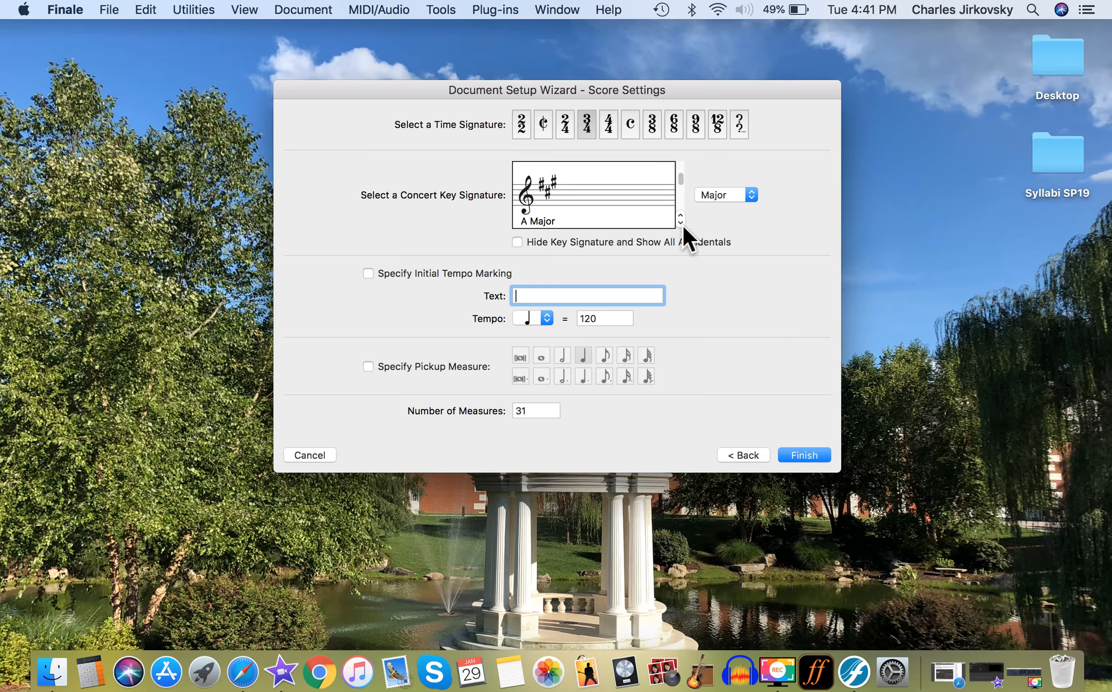
pyautogui.click(680, 223)
pyautogui.click(681, 223)
pyautogui.click(680, 222)
pyautogui.click(681, 223)
pyautogui.click(681, 223)
pyautogui.click(680, 222)
pyautogui.click(730, 195)
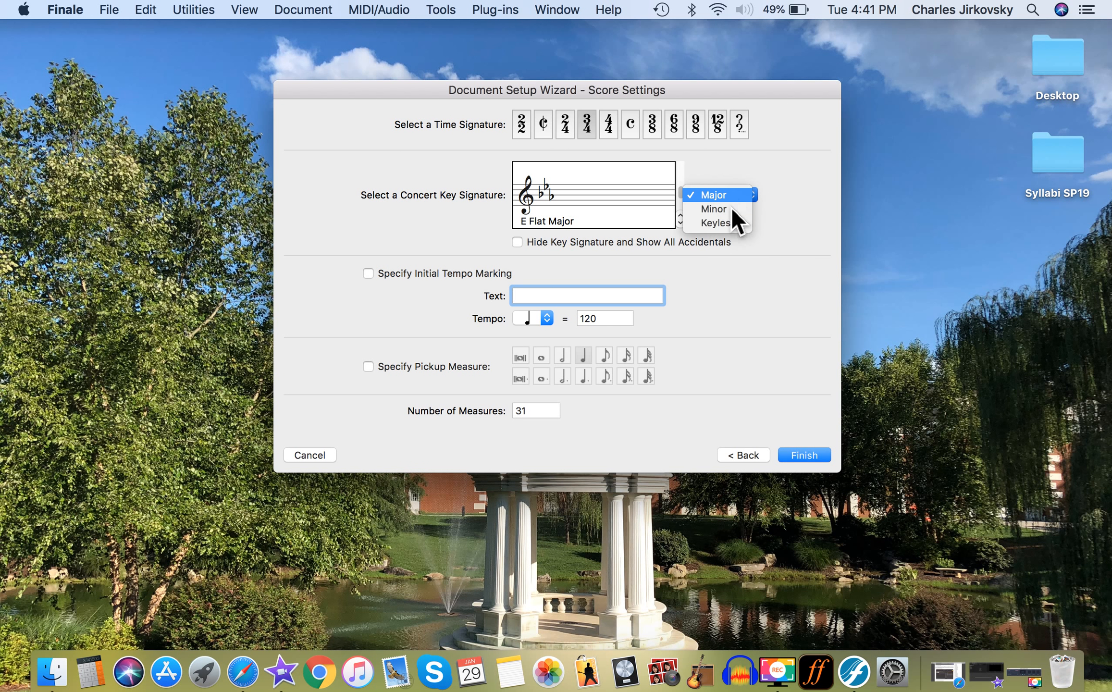
pyautogui.click(729, 219)
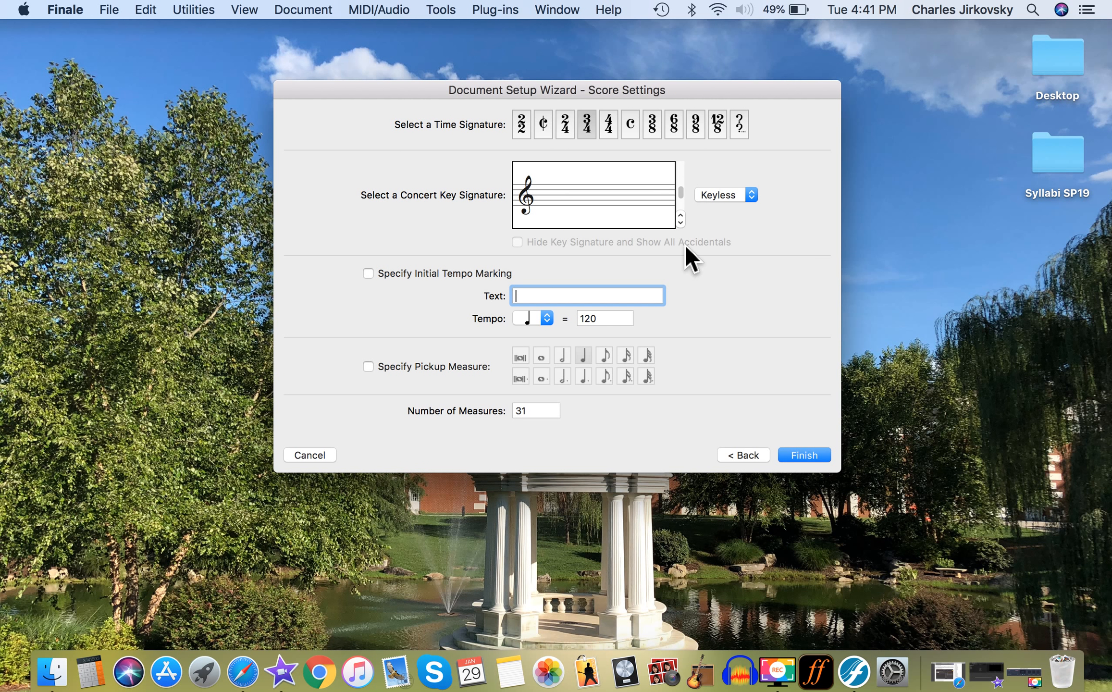
# Set the concert key signature to C Minor.
pyautogui.click(720, 193)
pyautogui.click(723, 182)
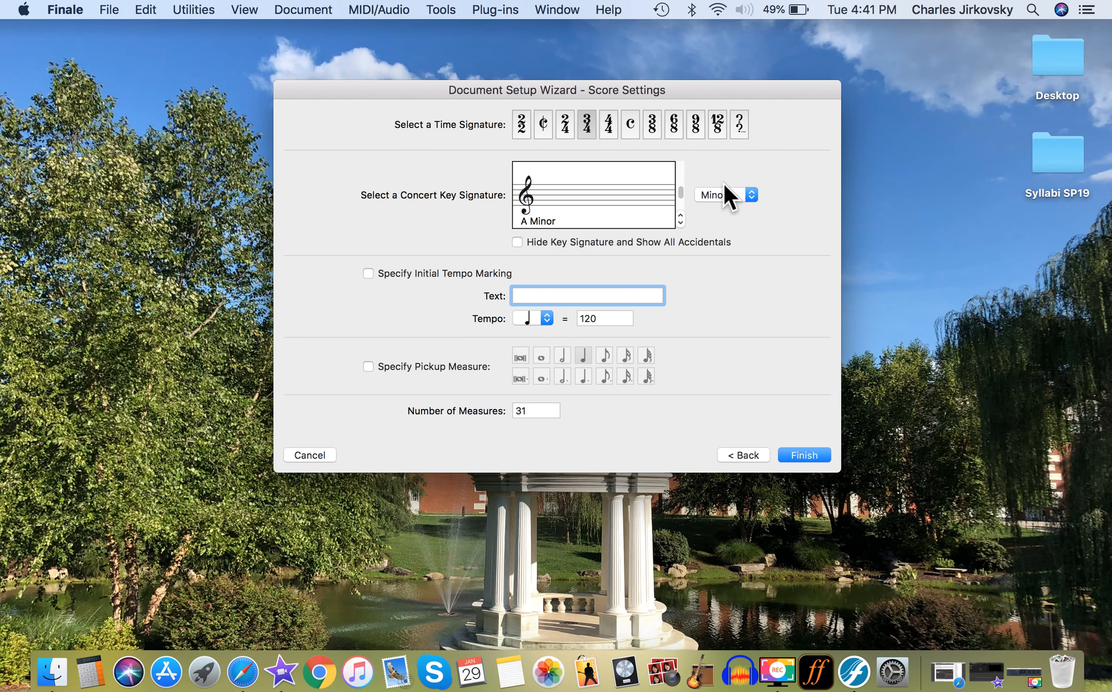
pyautogui.click(681, 223)
pyautogui.click(680, 223)
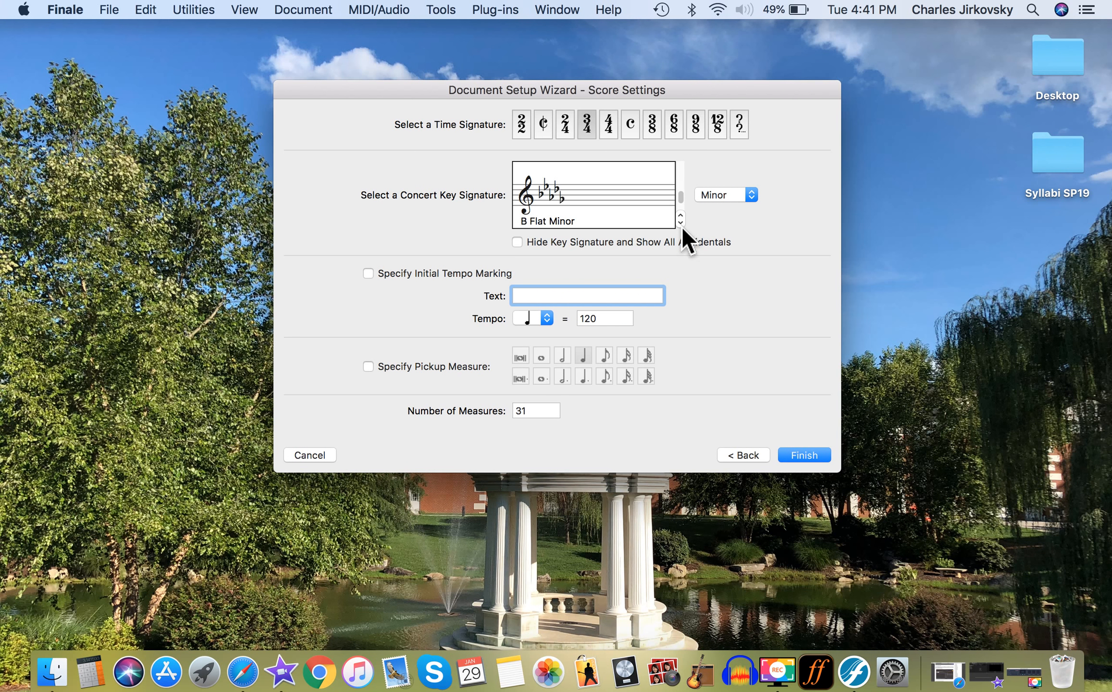
pyautogui.click(681, 217)
pyautogui.click(681, 215)
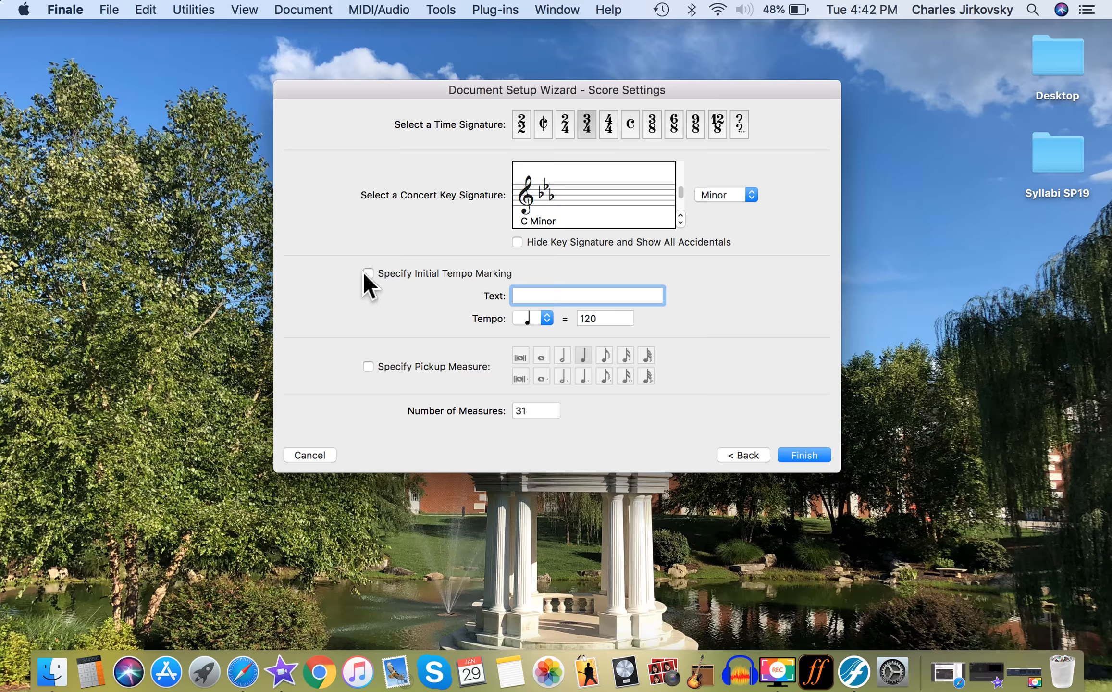
# Specify an eighth-note pickup measure and finish the setup to create the score.
pyautogui.click(369, 367)
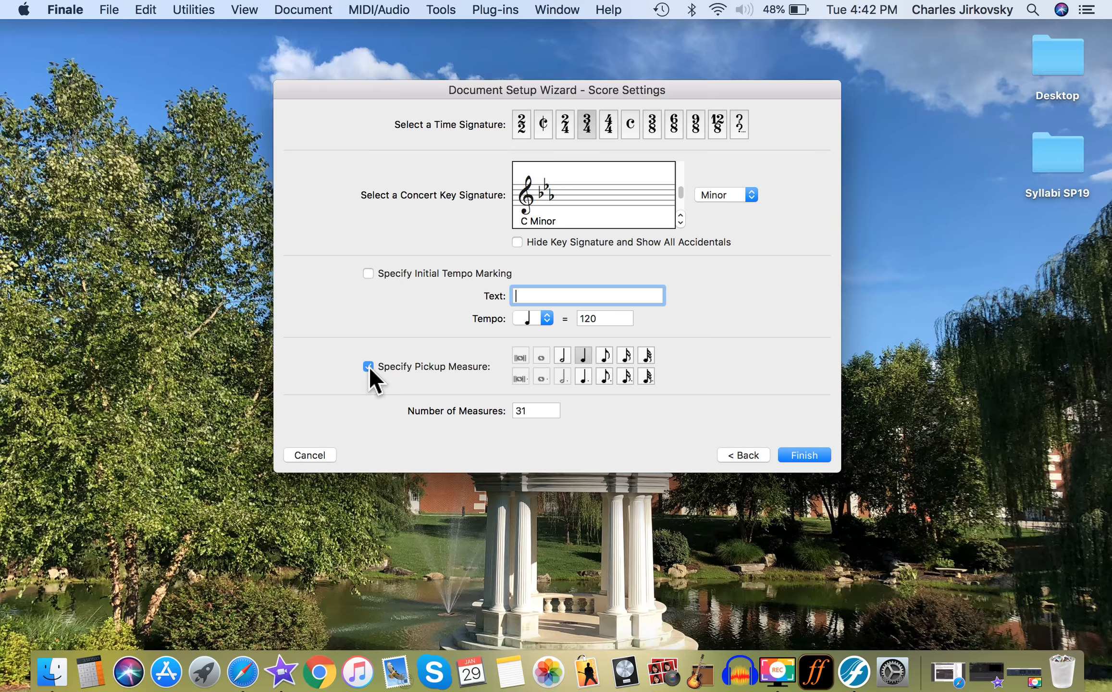
pyautogui.click(609, 359)
pyautogui.click(819, 459)
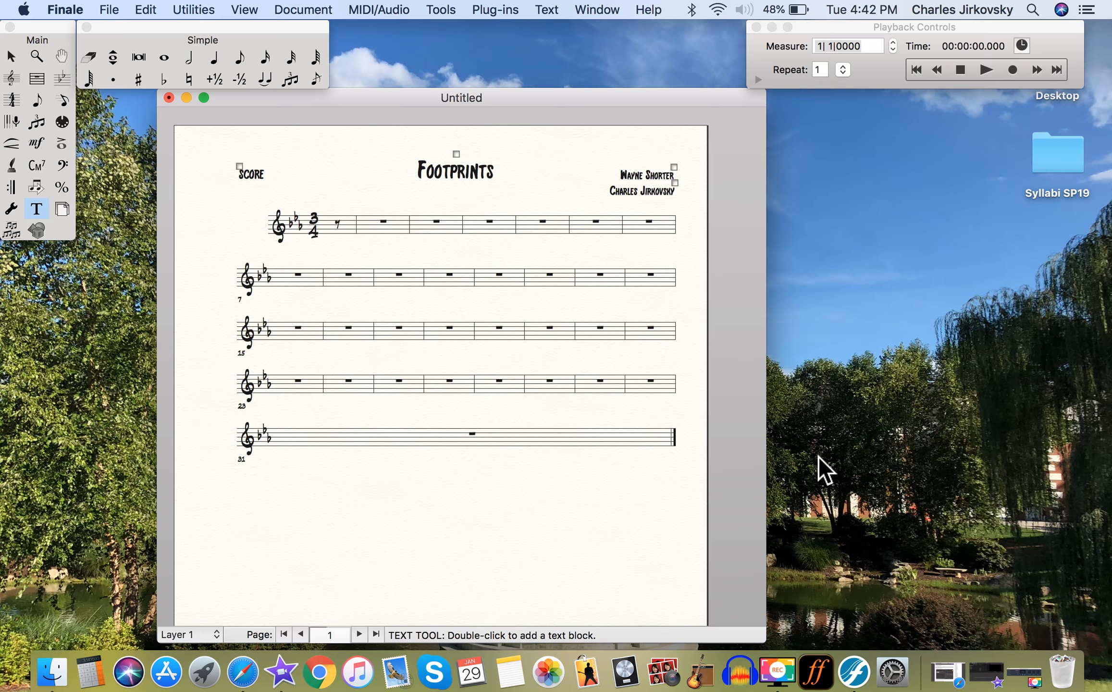
# Underline the whole title "Footprints" at the head of the page.
pyautogui.click(15, 61)
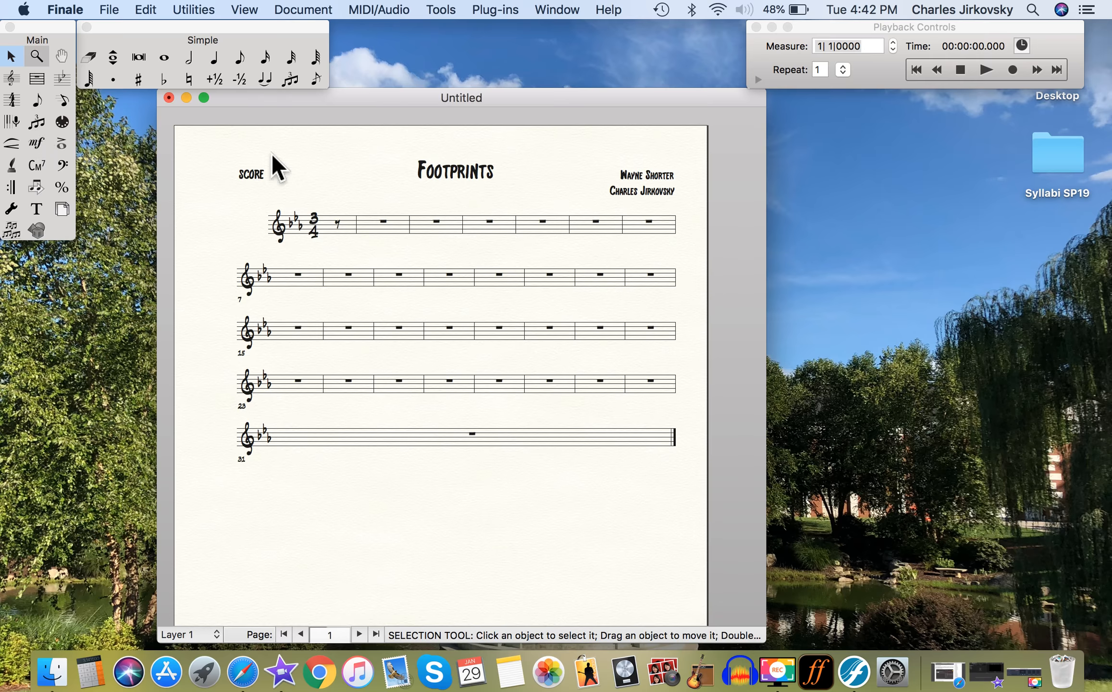
pyautogui.doubleClick(456, 175)
pyautogui.moveTo(493, 171); pyautogui.dragTo(401, 172)
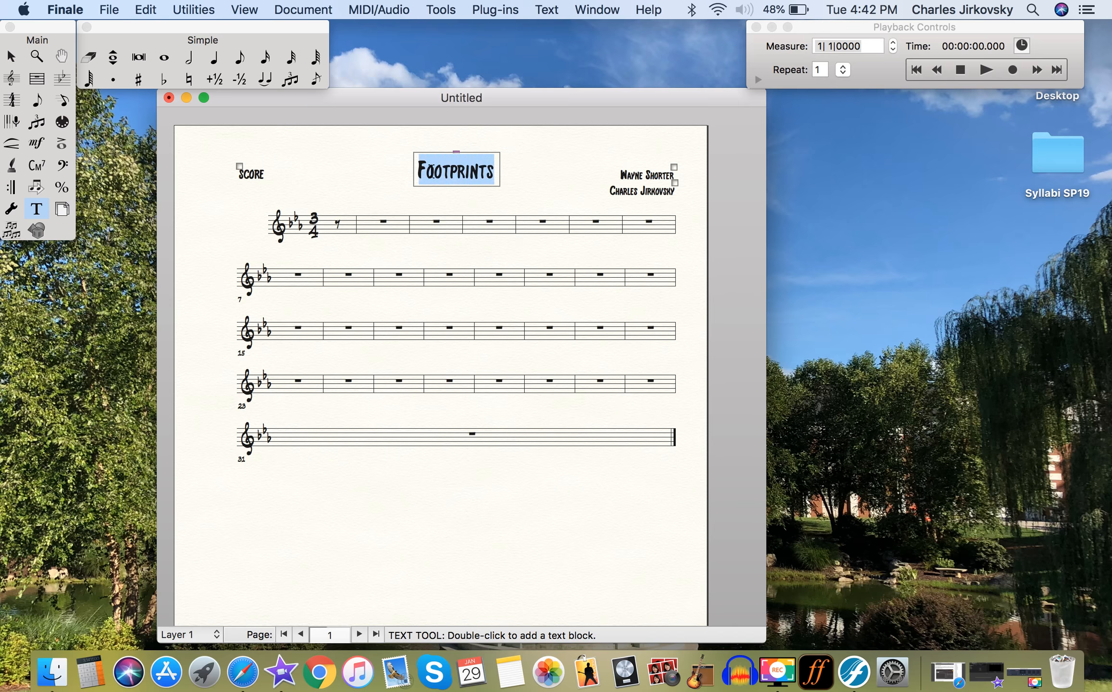
pyautogui.click(547, 11)
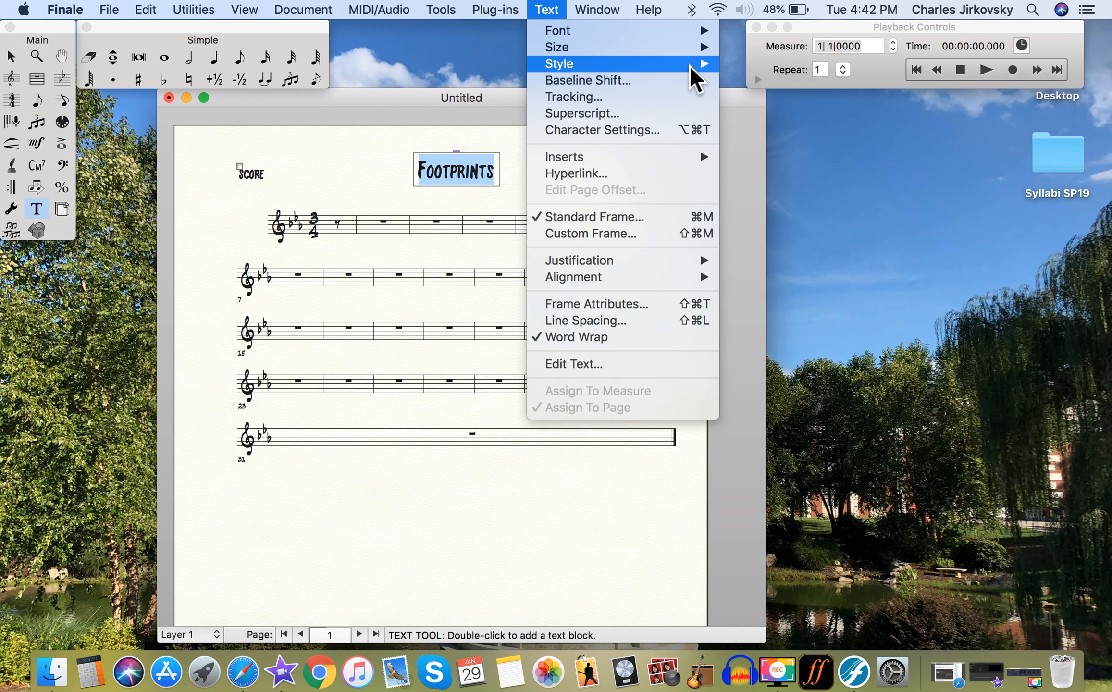
pyautogui.moveTo(692, 64)
pyautogui.click(771, 124)
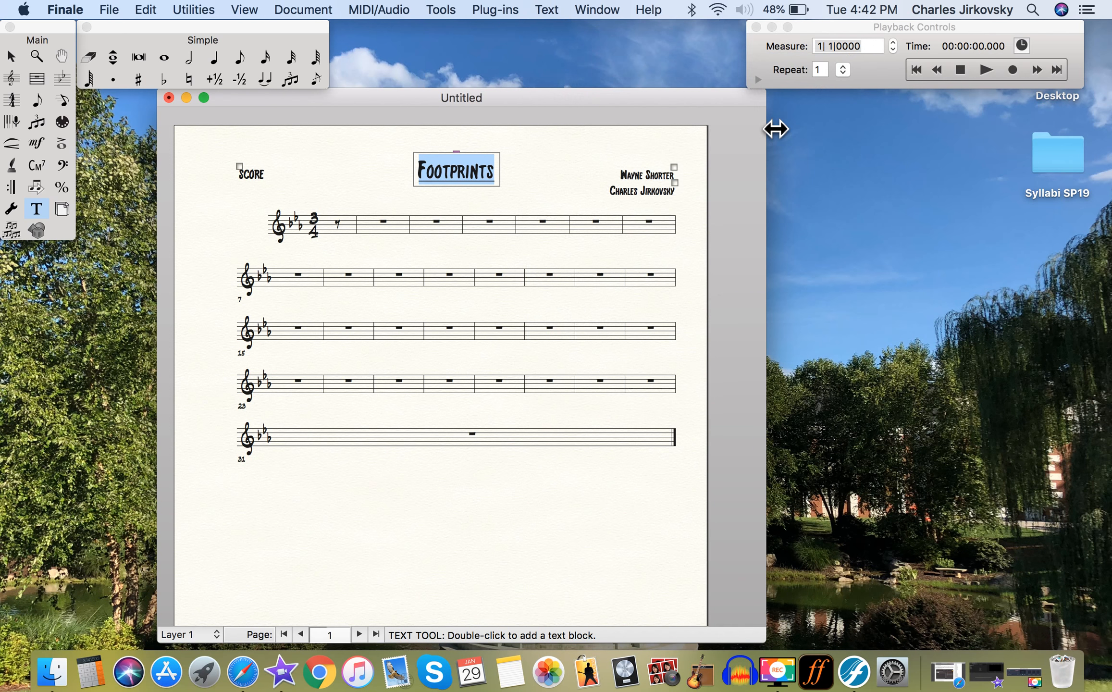
pyautogui.click(575, 174)
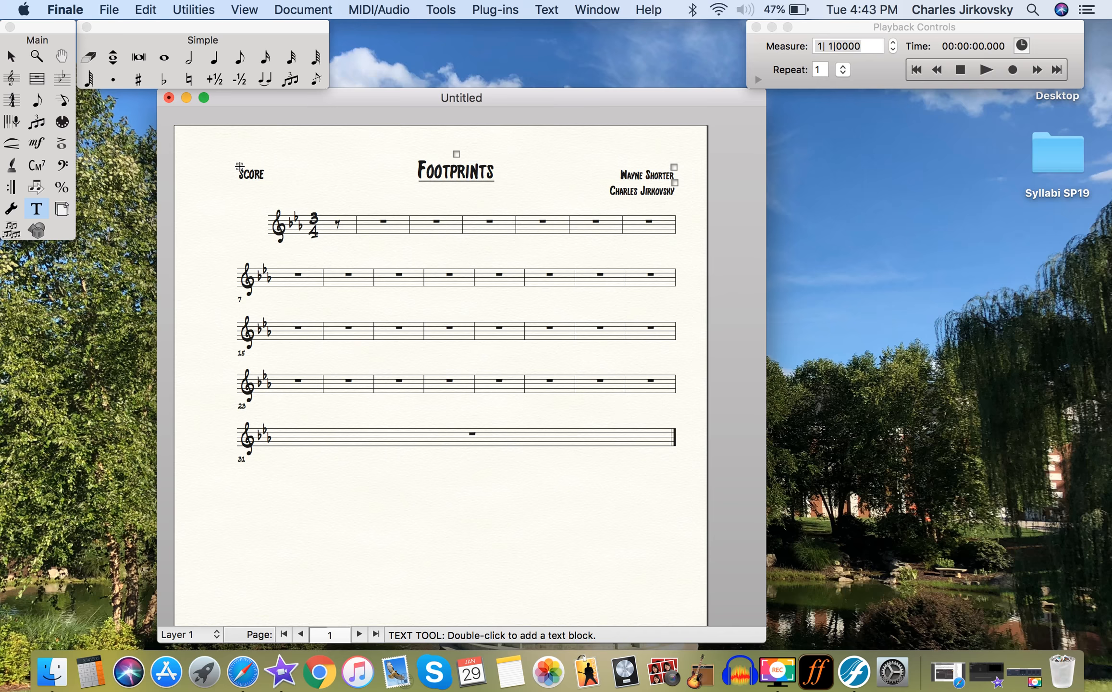
# Replace the "Score" text above the first staff with "(Jazz Waltz)".
pyautogui.doubleClick(251, 174)
pyautogui.moveTo(268, 176); pyautogui.dragTo(227, 177)
pyautogui.write('(Jazz')
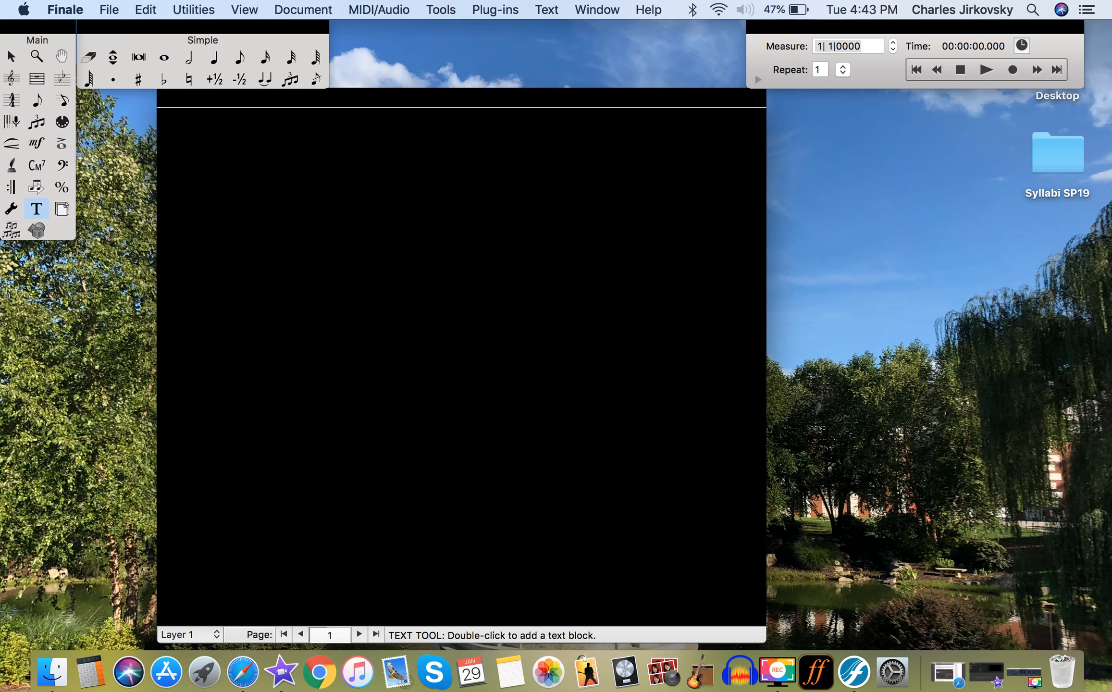
pyautogui.write(' Wal')
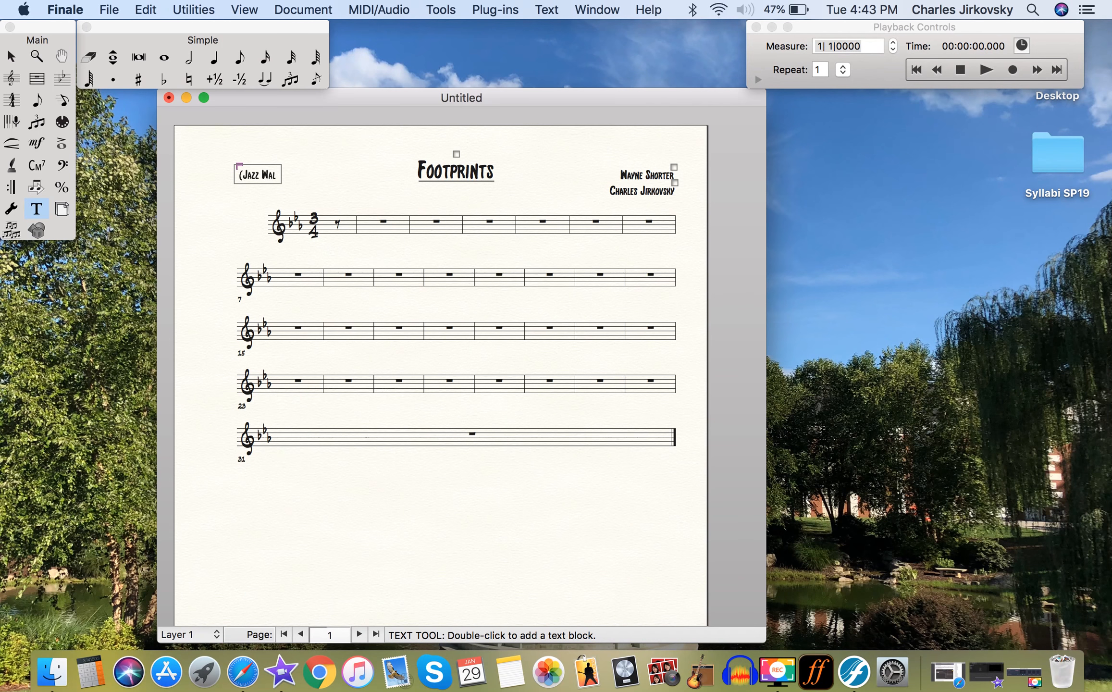
pyautogui.write('tz)')
pyautogui.click(325, 166)
# Change the clef to bass clef from the pickup measure #1 through measure 5.
pyautogui.click(69, 171)
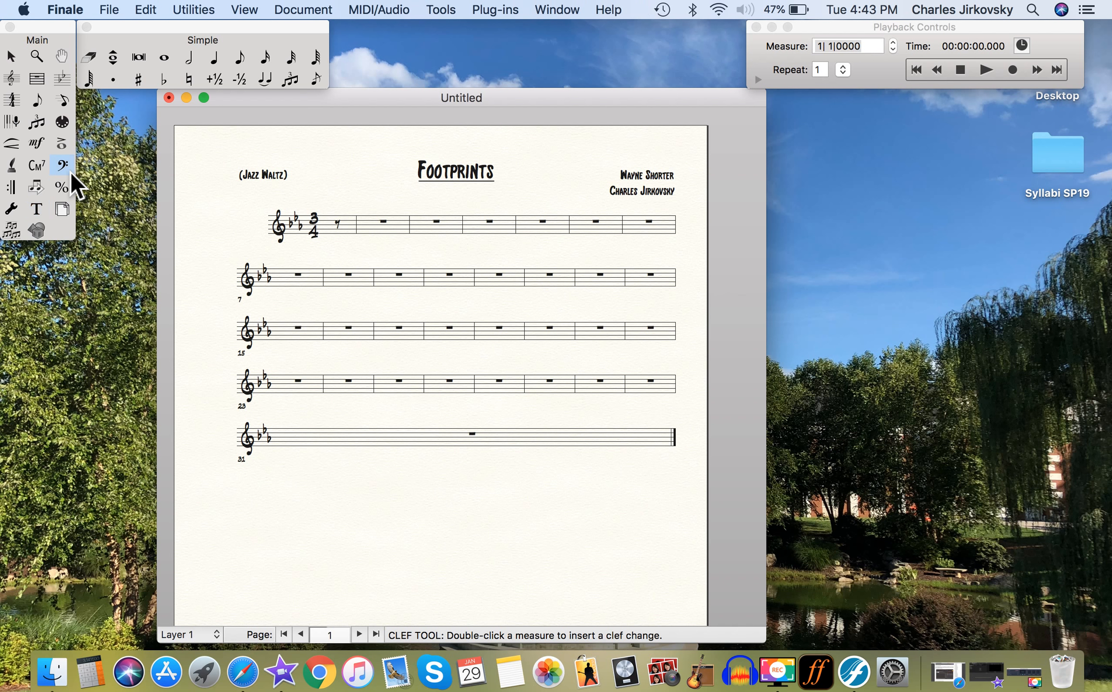
pyautogui.doubleClick(339, 230)
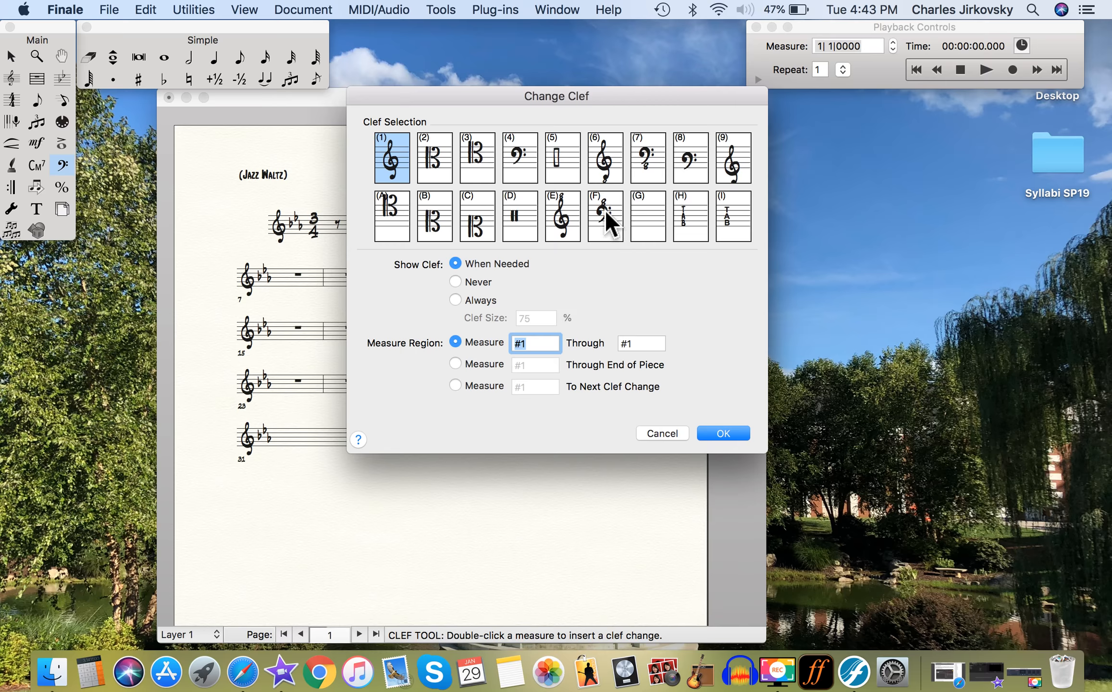
pyautogui.click(519, 159)
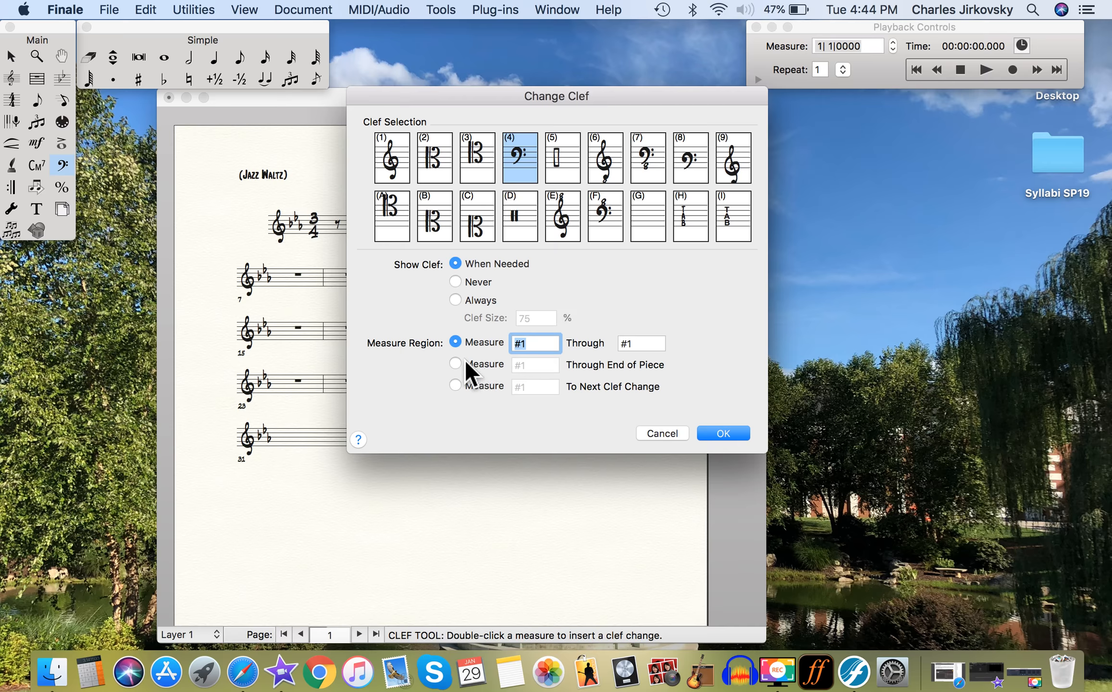
pyautogui.click(641, 348)
pyautogui.write('5')
pyautogui.click(729, 431)
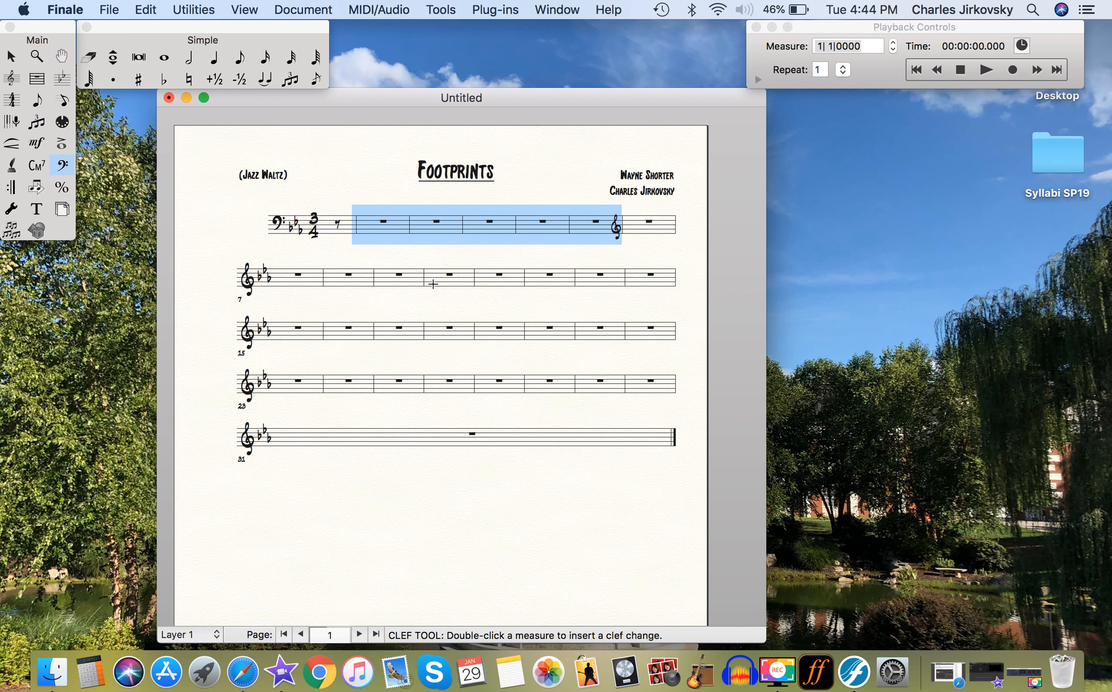
pyautogui.click(549, 515)
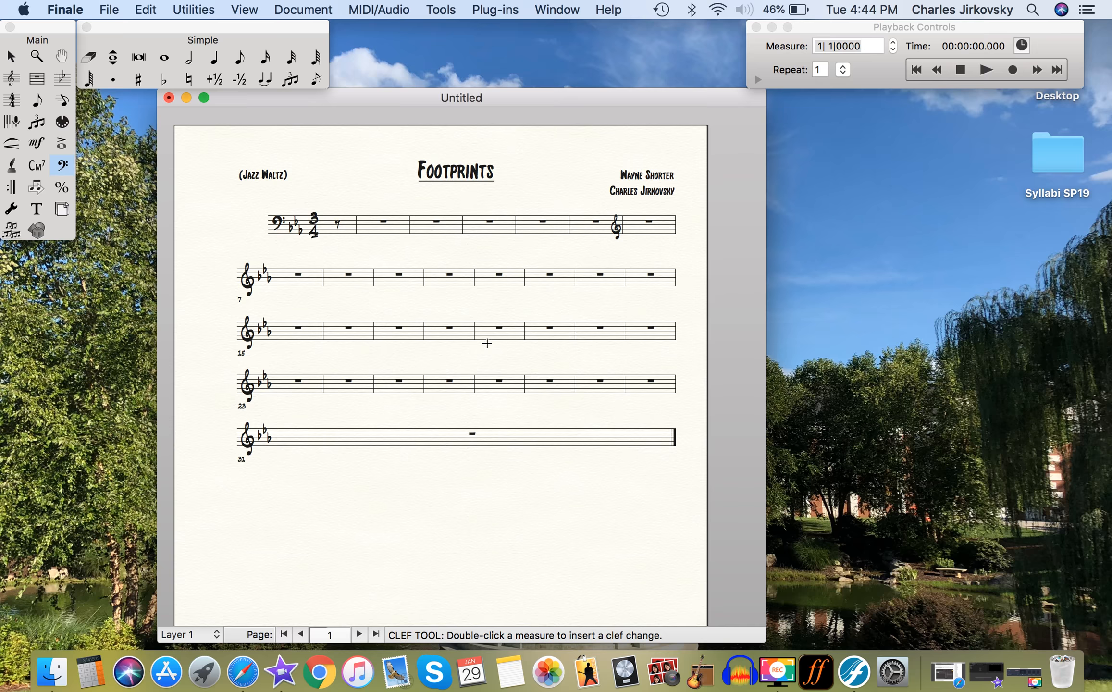
# Change the clef to treble clef from measure 5 through the end of the piece.
pyautogui.doubleClick(590, 229)
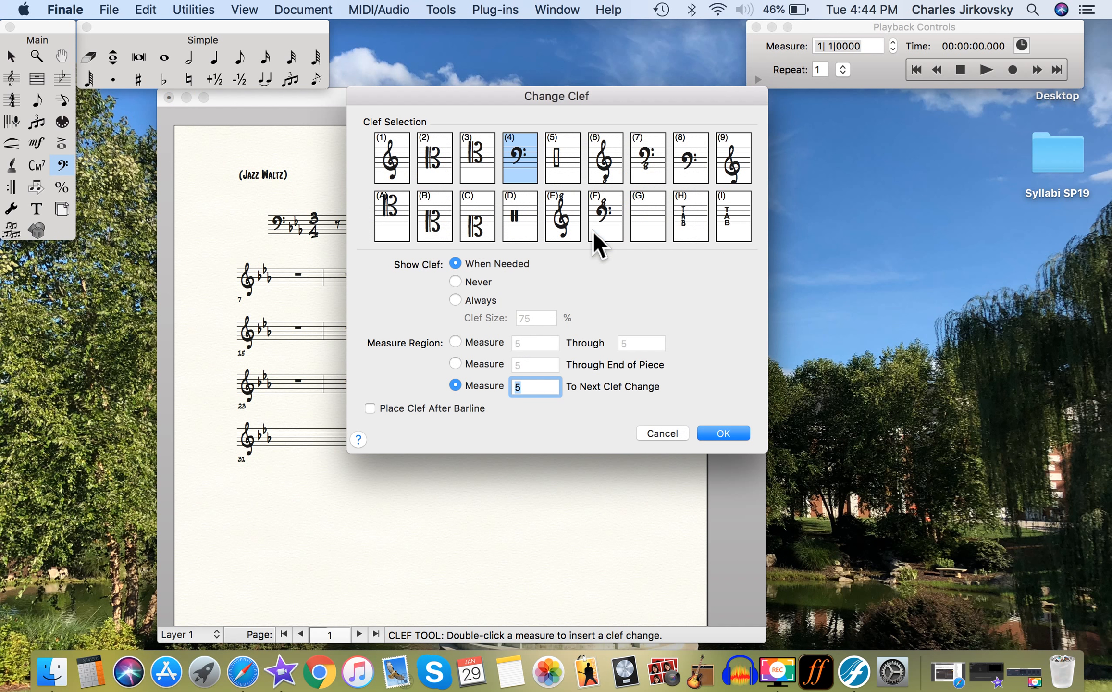
pyautogui.click(391, 161)
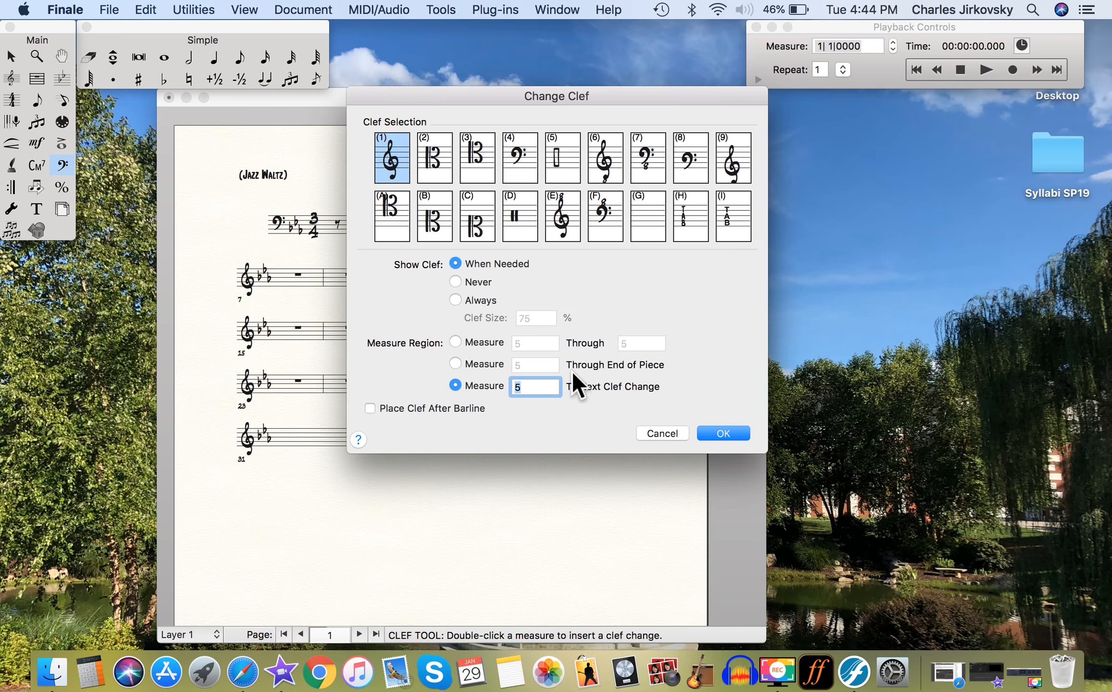
pyautogui.click(457, 364)
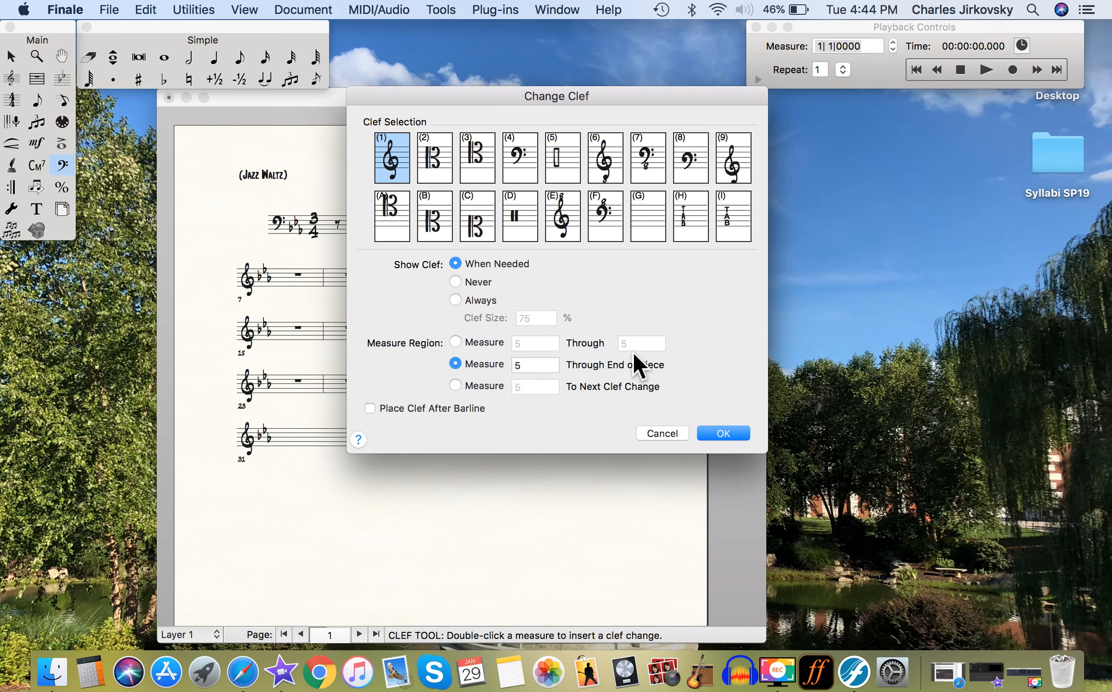
pyautogui.click(737, 433)
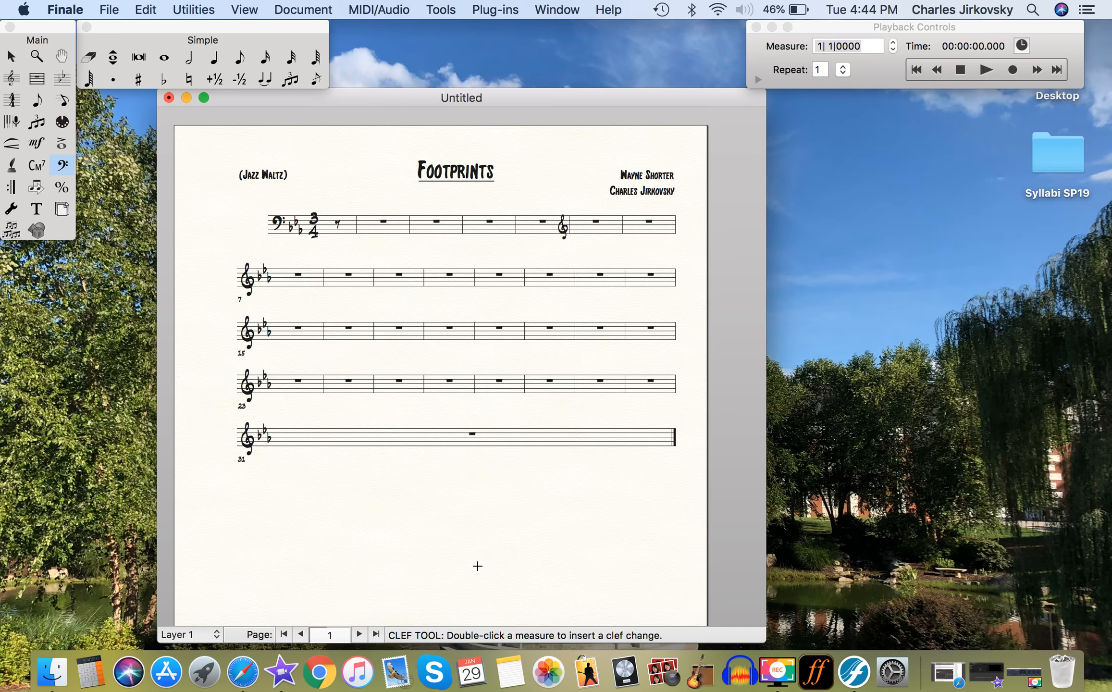
# Enter an eighth-note G in the pickup measure and quarter notes C, G and high C in the first full measure.
pyautogui.click(240, 66)
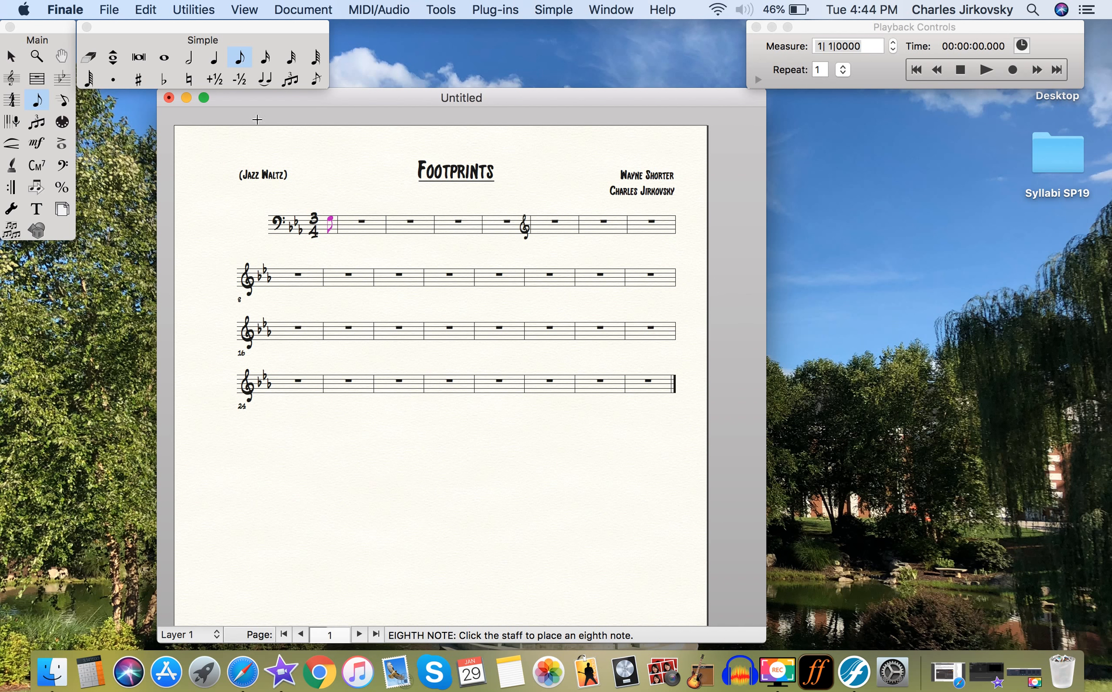
pyautogui.click(214, 60)
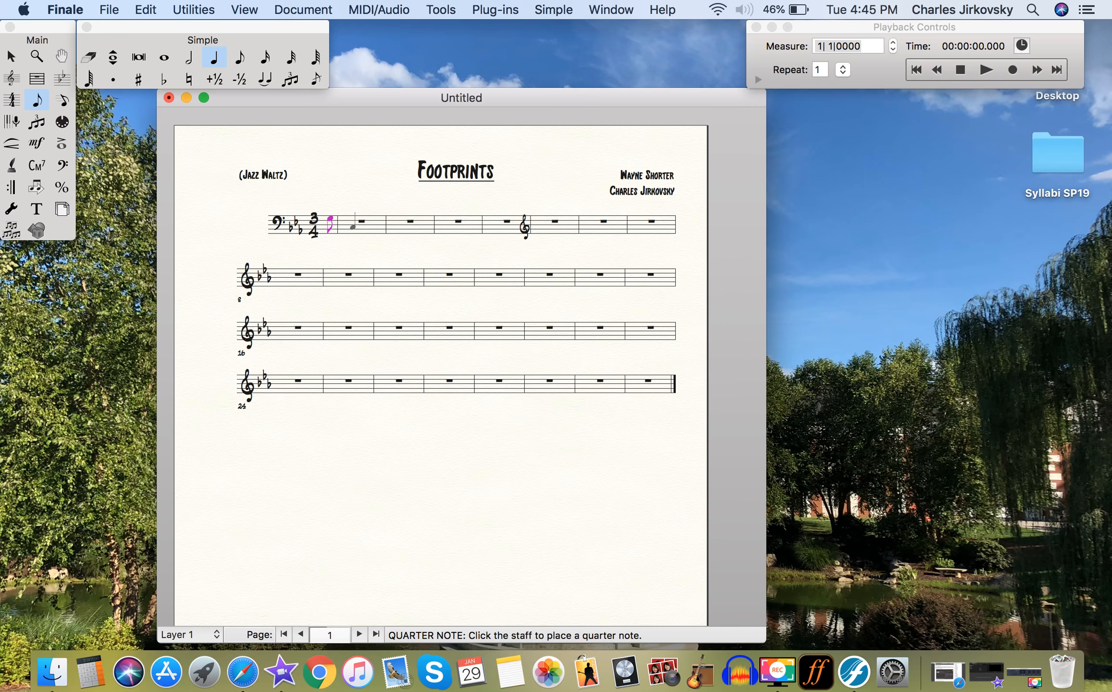
pyautogui.click(350, 226)
pyautogui.click(368, 218)
pyautogui.click(378, 212)
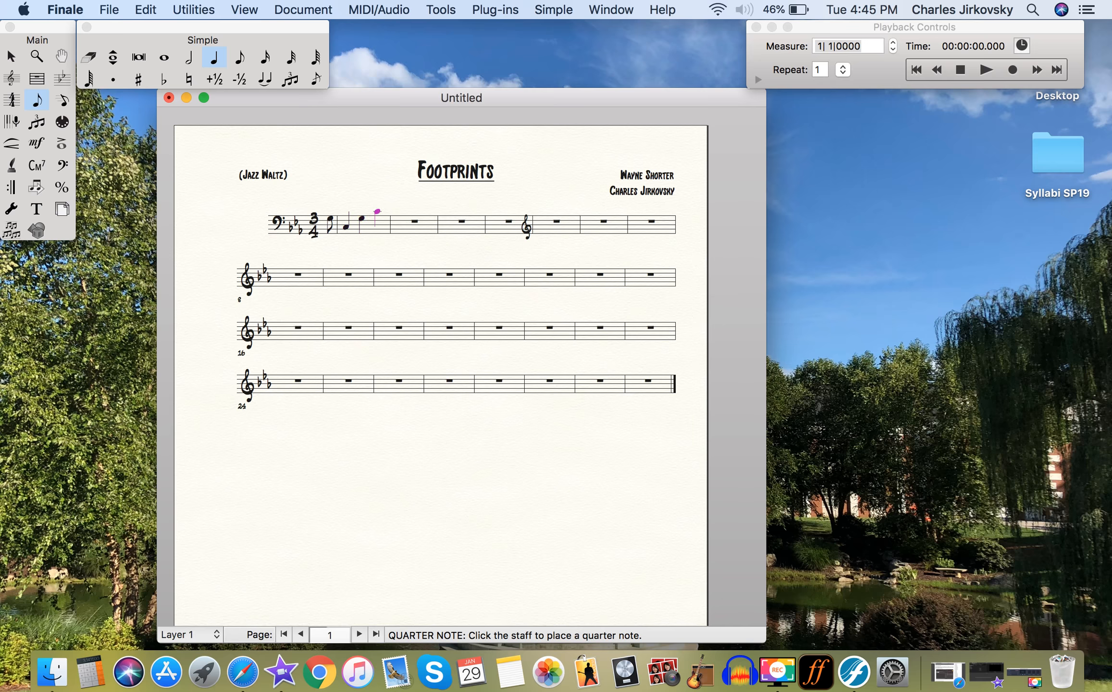
# Fill the second full measure with a half-note E-flat tied to an eighth-note E-flat, followed by an eighth-note G.
pyautogui.click(189, 58)
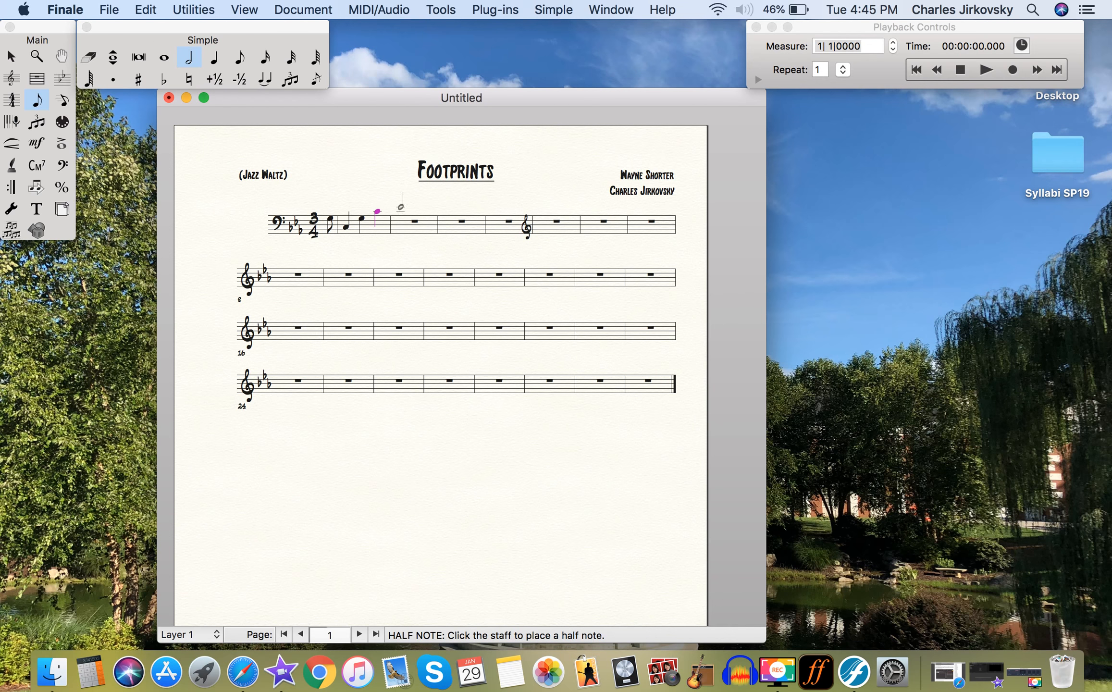
pyautogui.click(398, 207)
pyautogui.press('t')
pyautogui.click(239, 57)
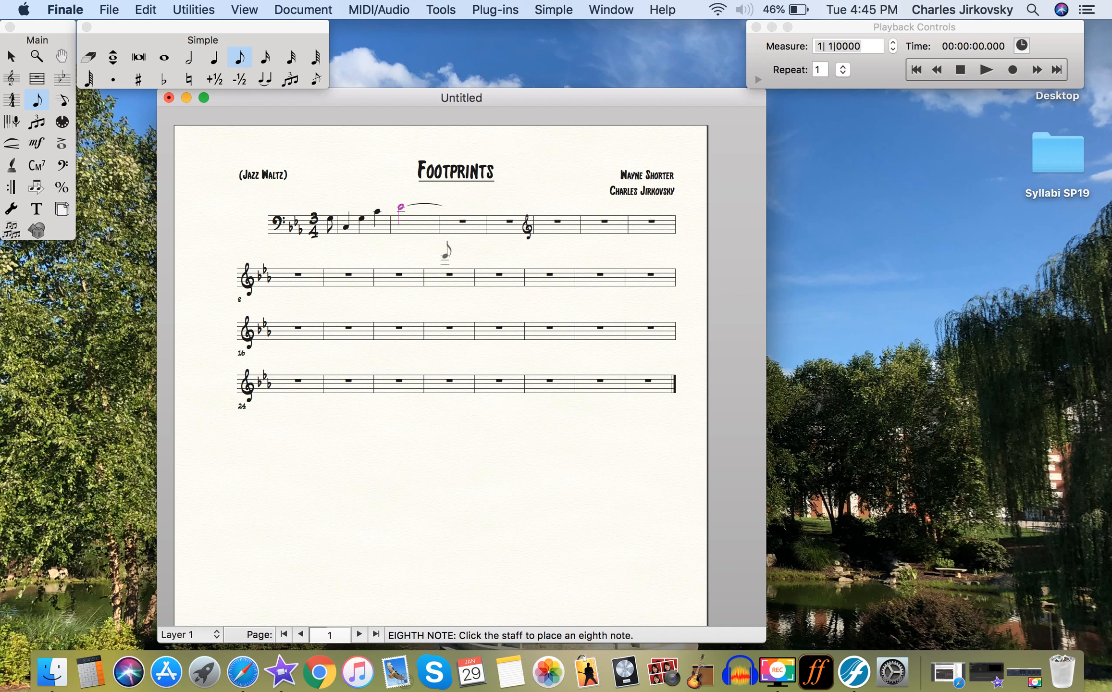
pyautogui.click(425, 206)
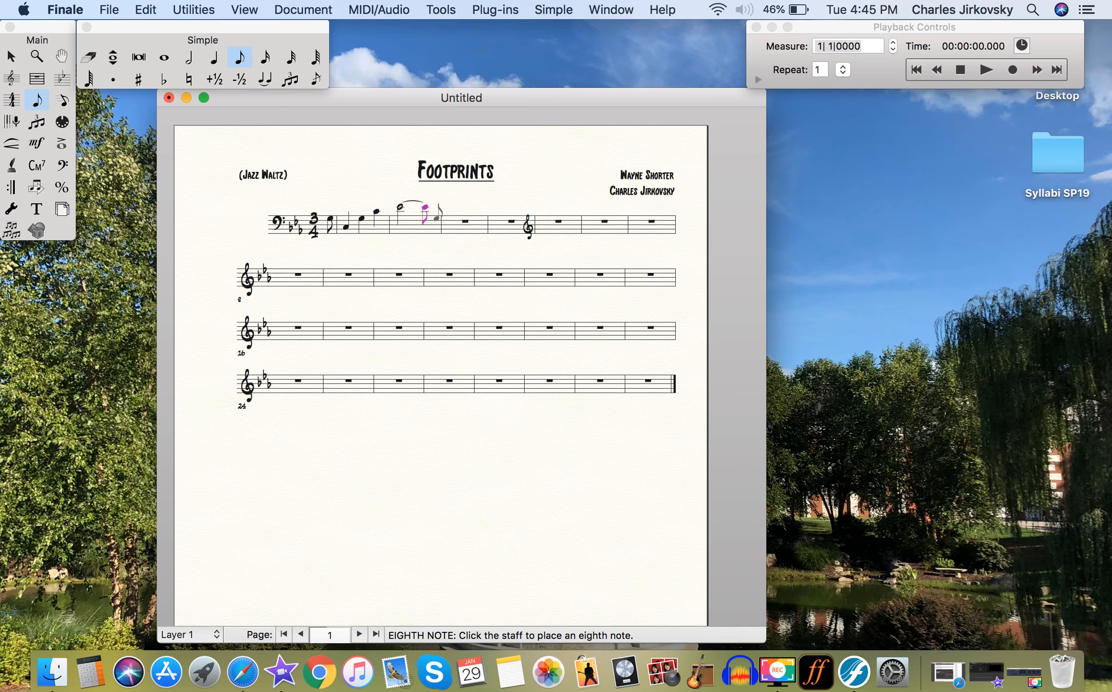
pyautogui.click(434, 219)
# Try copying the first two full measures directly onto the next two measures, then undo the copy.
pyautogui.click(15, 57)
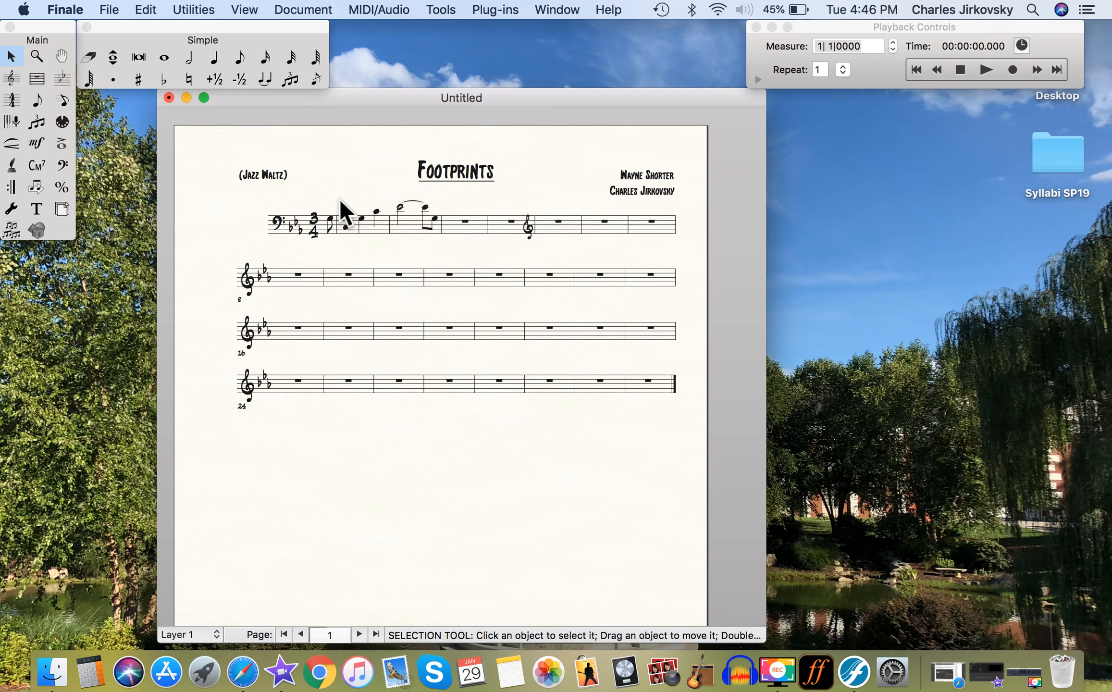
pyautogui.moveTo(337, 197); pyautogui.dragTo(445, 246)
pyautogui.moveTo(358, 231); pyautogui.dragTo(446, 229)
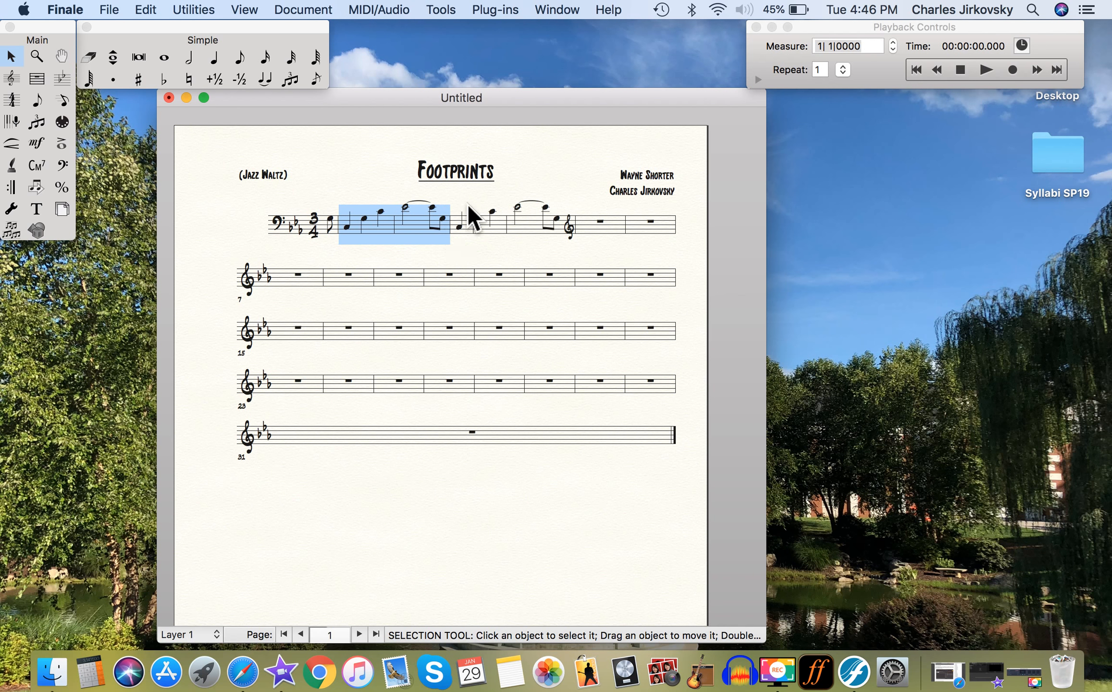
pyautogui.press('Escape')
pyautogui.press('super+z')
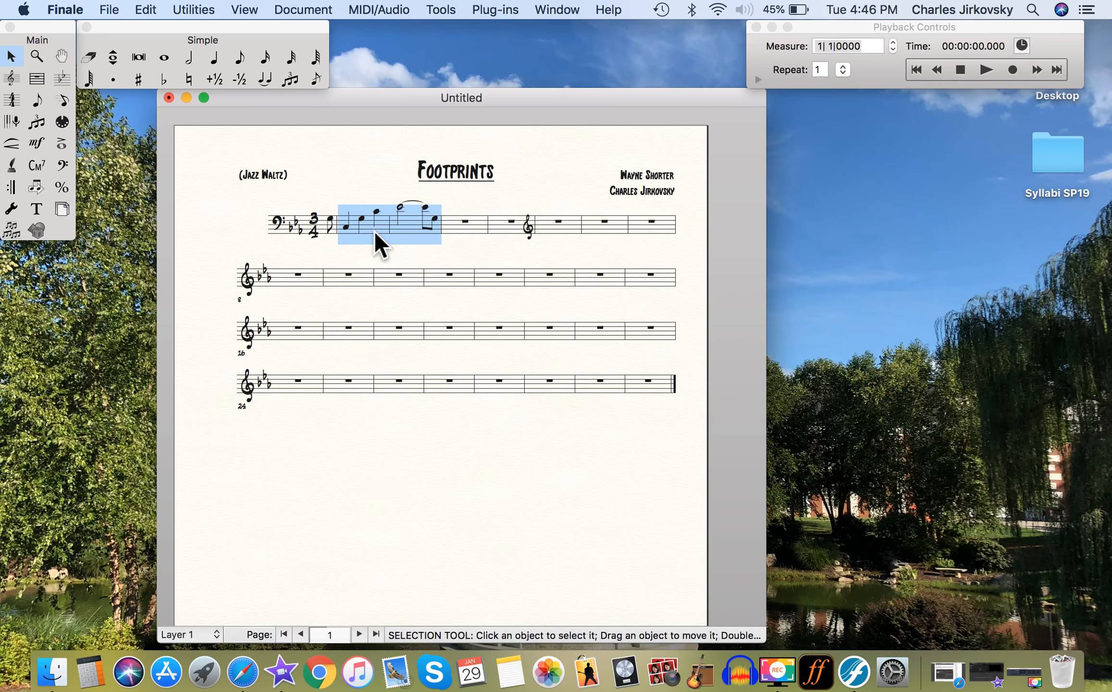
pyautogui.moveTo(374, 229); pyautogui.dragTo(445, 229)
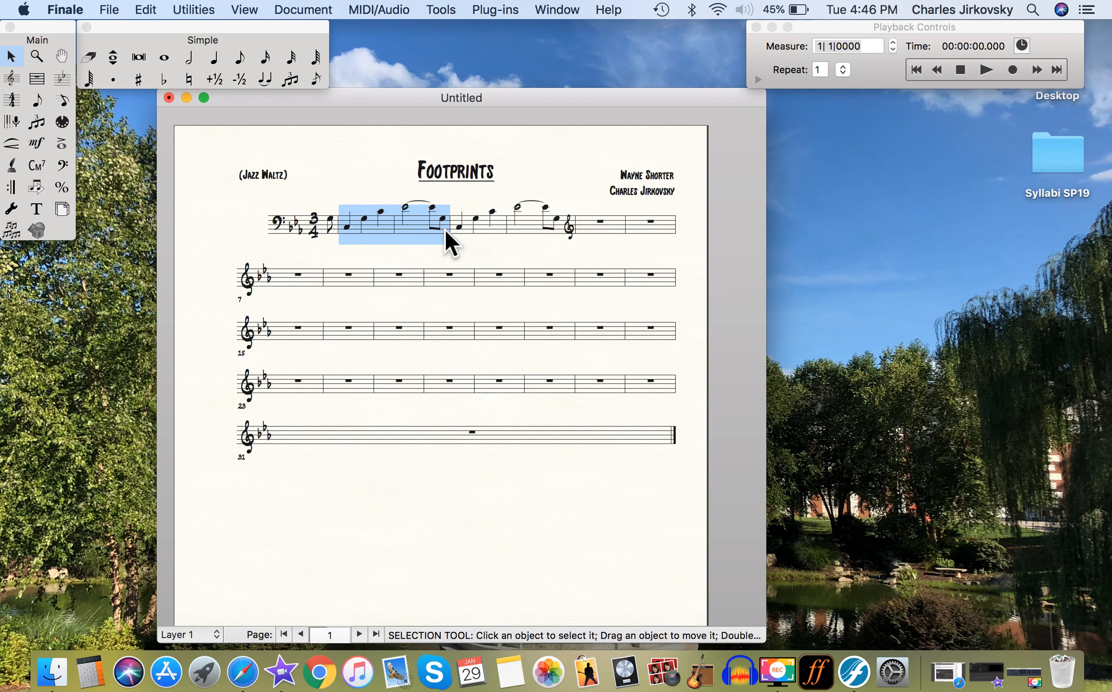
pyautogui.press('super+z')
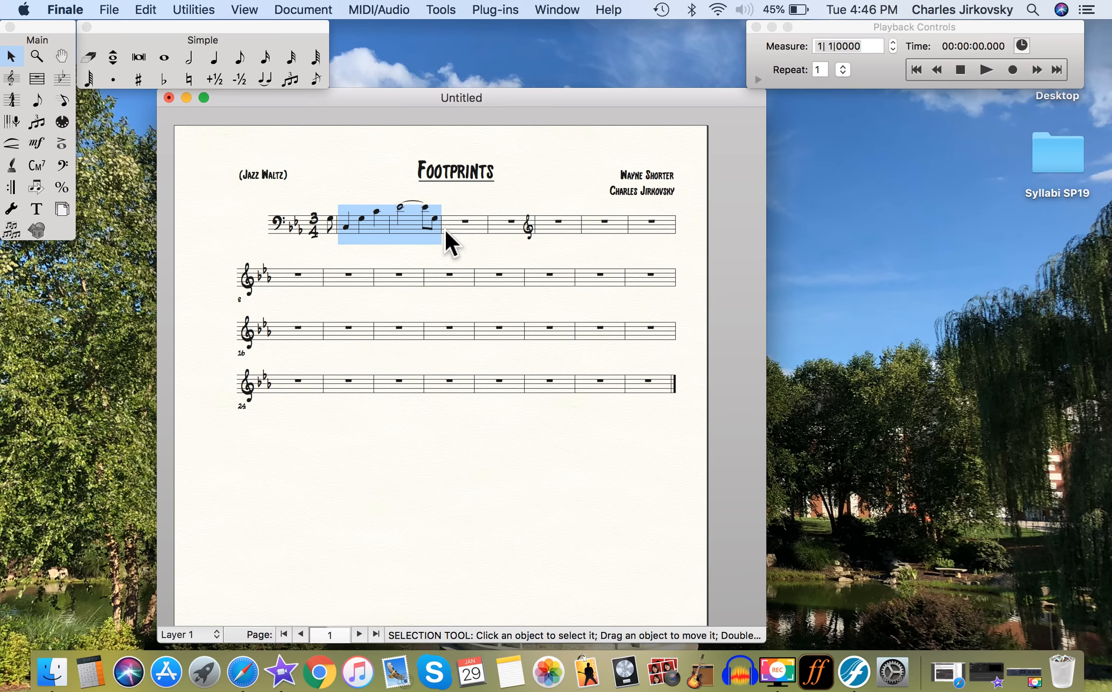
# Paste the copied two-measure bass figure starting at the third full measure.
pyautogui.click(468, 228)
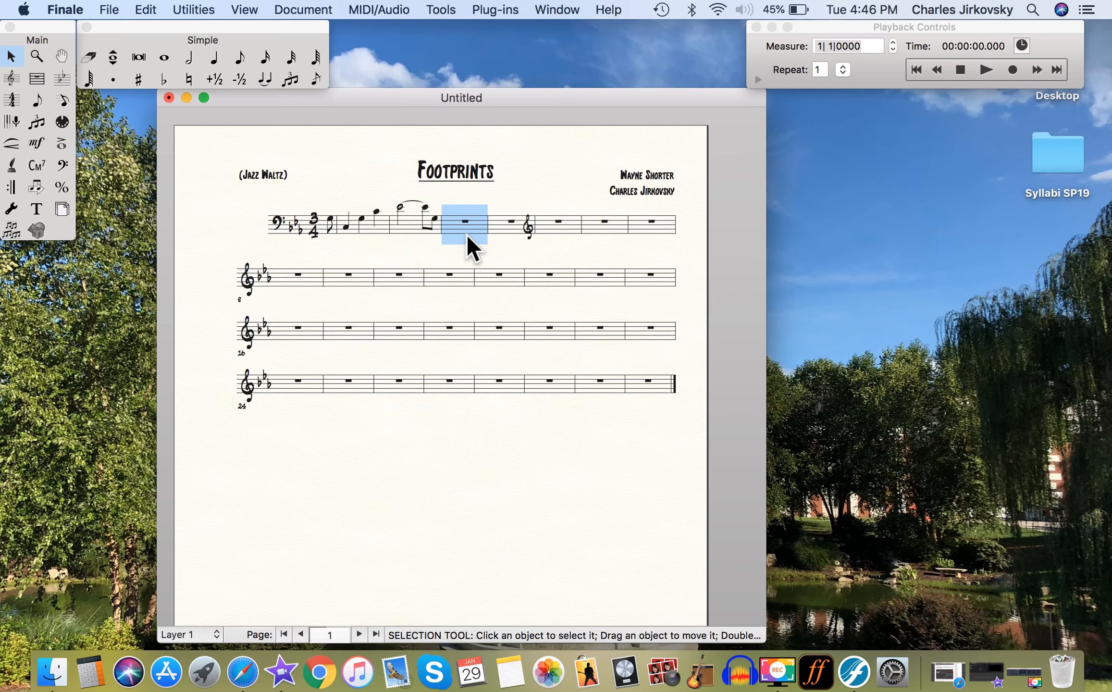
pyautogui.press('super+v')
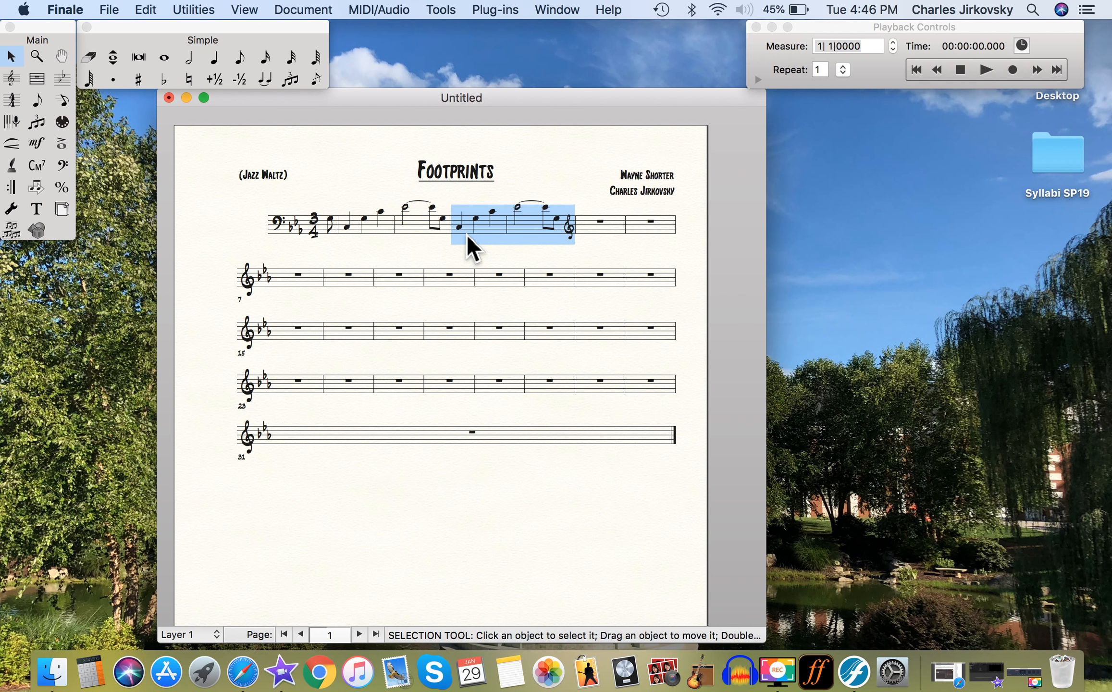